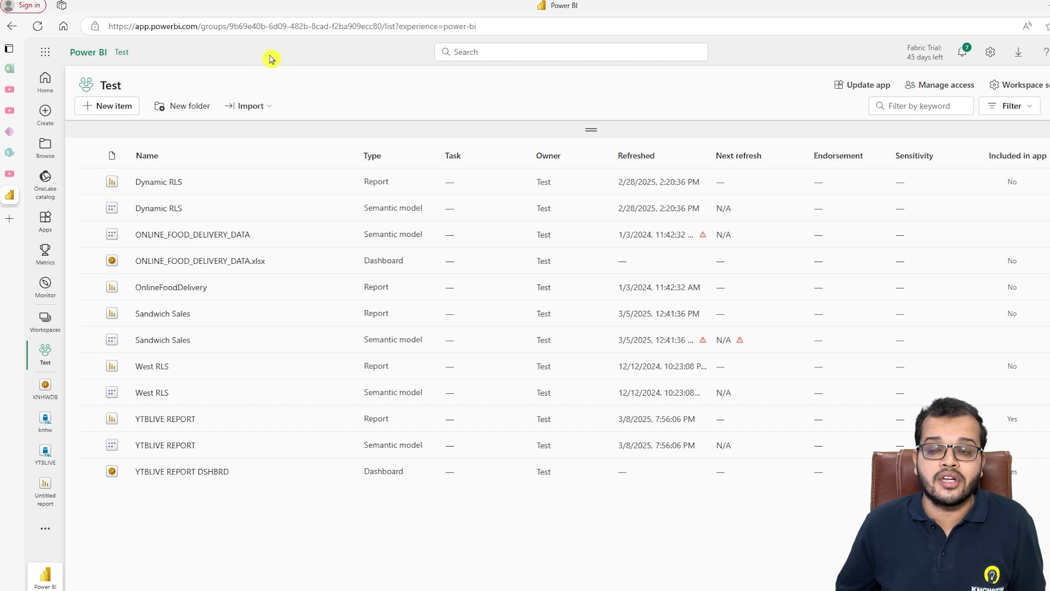
# Open the PracticeWKSPC workspace to view its existing task flow
pyautogui.click(65, 319)
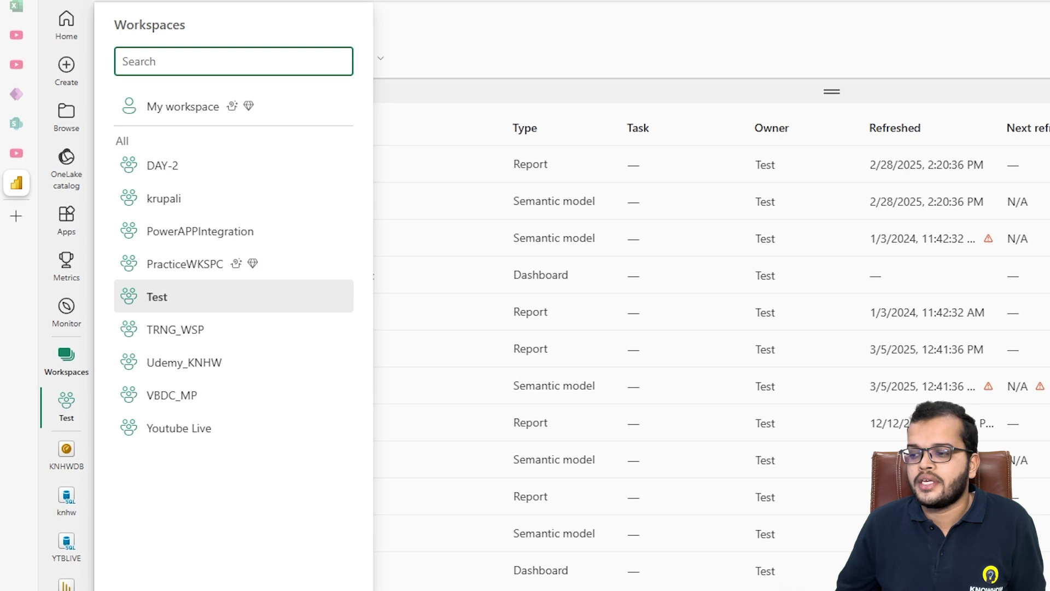
pyautogui.click(383, 512)
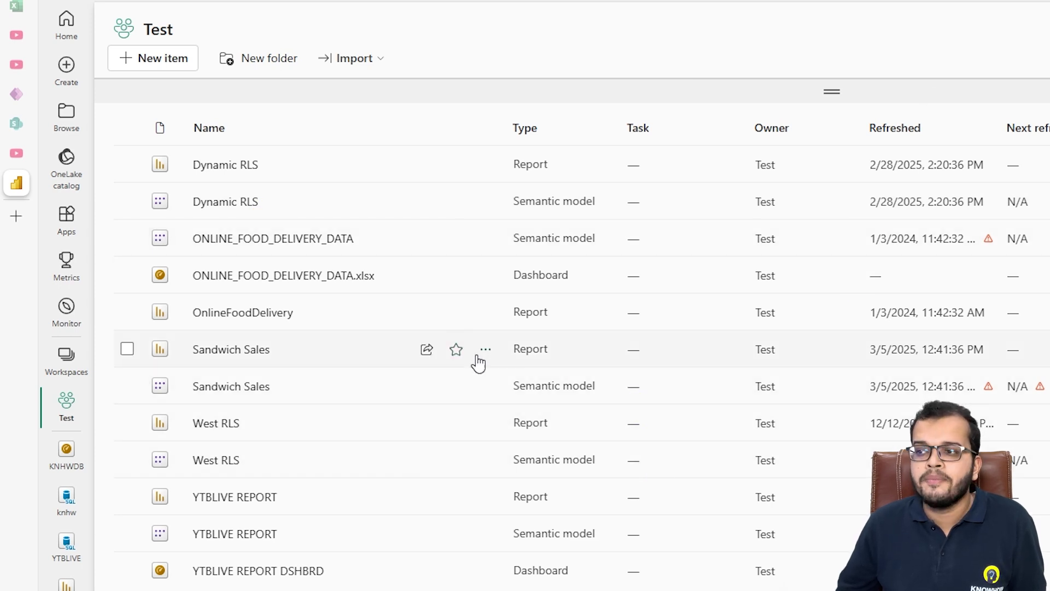
pyautogui.click(60, 360)
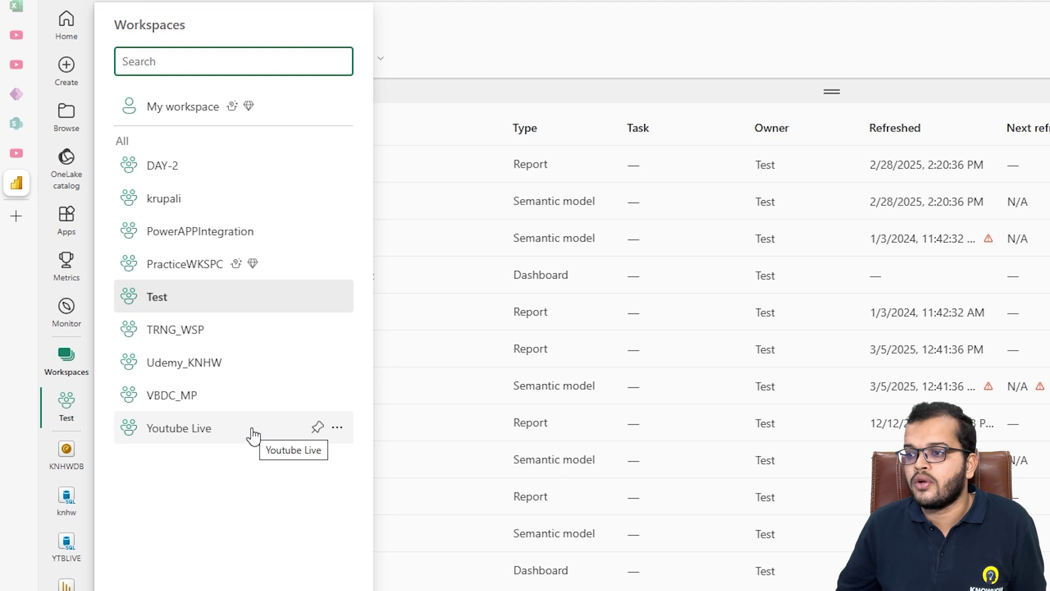
pyautogui.click(202, 268)
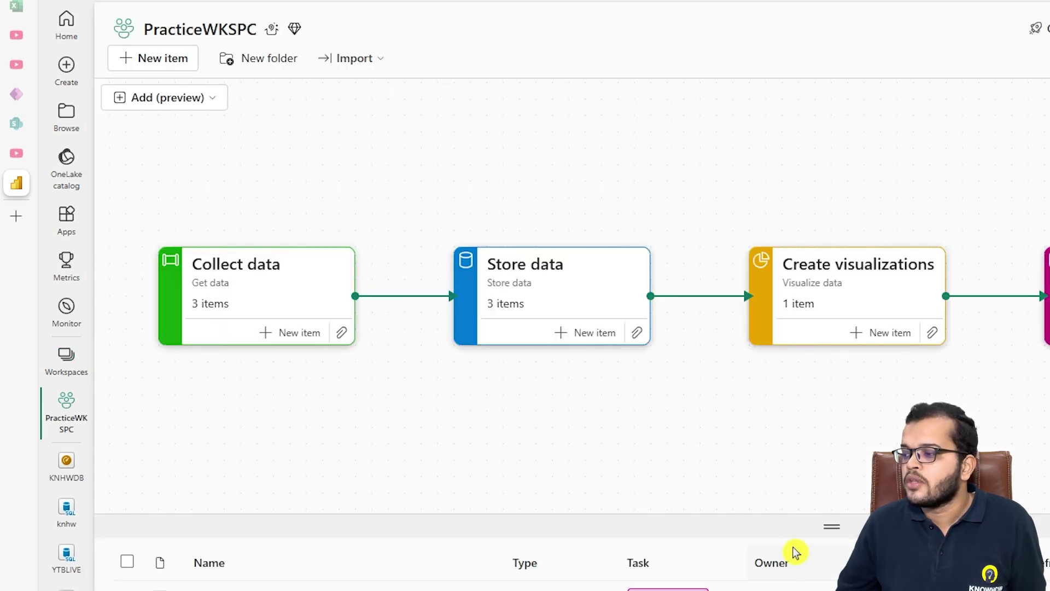
# Collapse the PracticeWKSPC task flow area to view the item list, and expand it again to show the task flow
pyautogui.moveTo(829, 533); pyautogui.dragTo(875, 7)
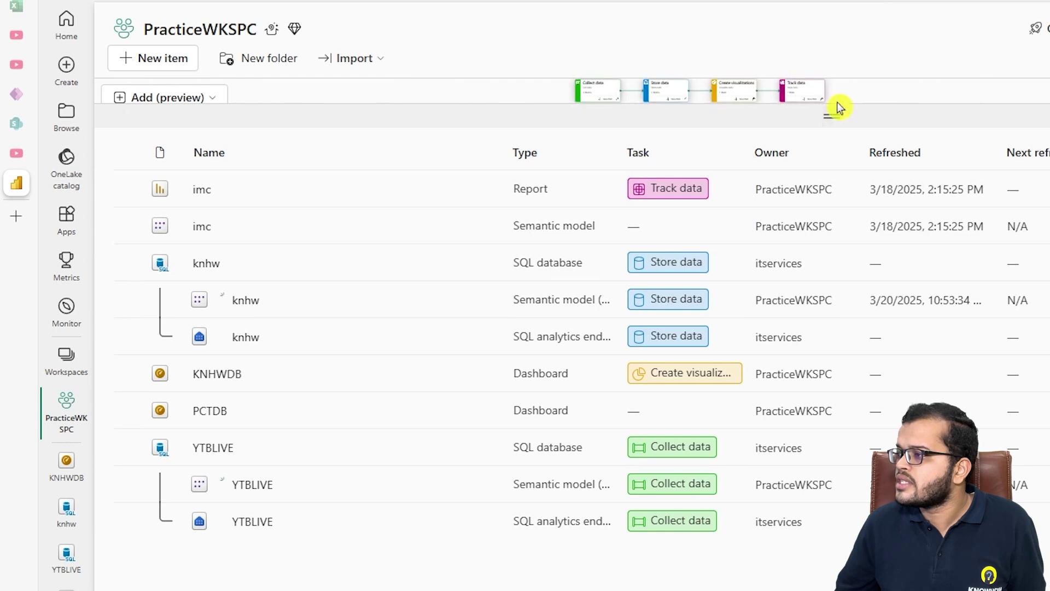
pyautogui.moveTo(840, 107); pyautogui.dragTo(831, 90)
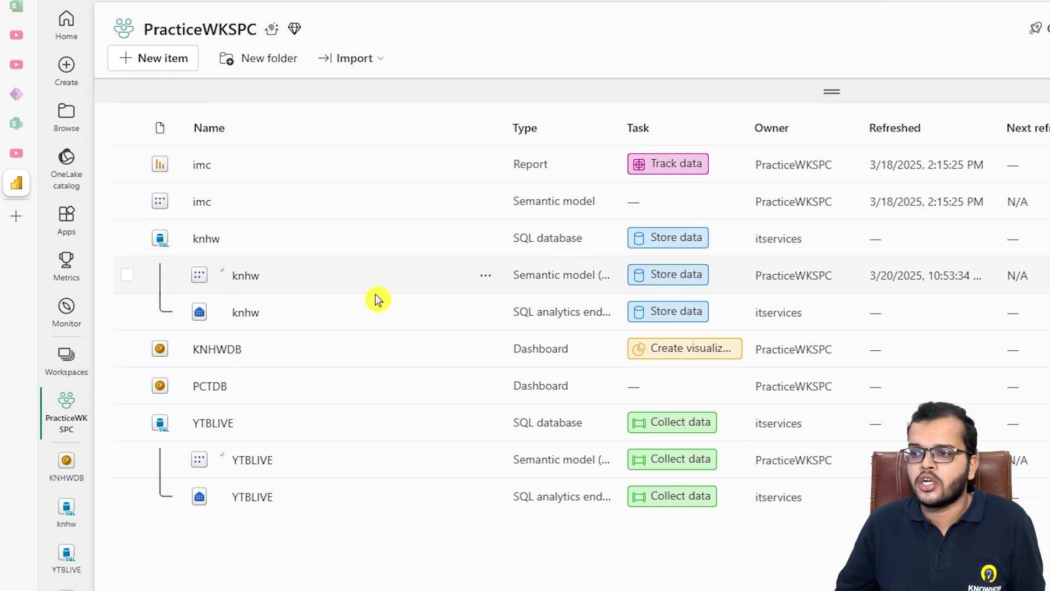
pyautogui.moveTo(965, 82); pyautogui.dragTo(965, 107)
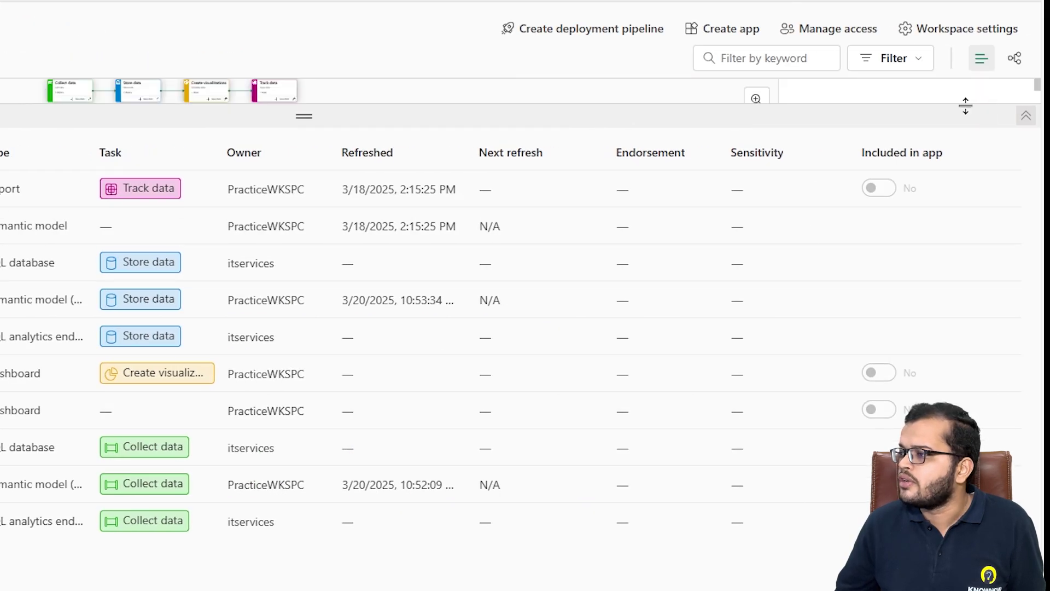
pyautogui.moveTo(304, 116); pyautogui.dragTo(268, 444)
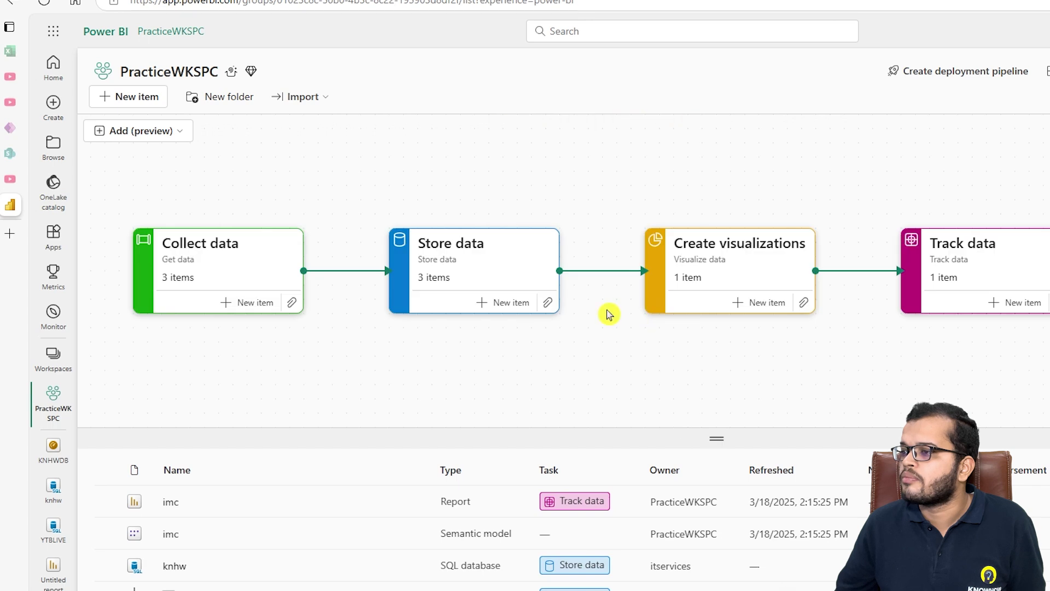
# Switch to the Test workspace and expand its task flow area above the item list
pyautogui.click(60, 364)
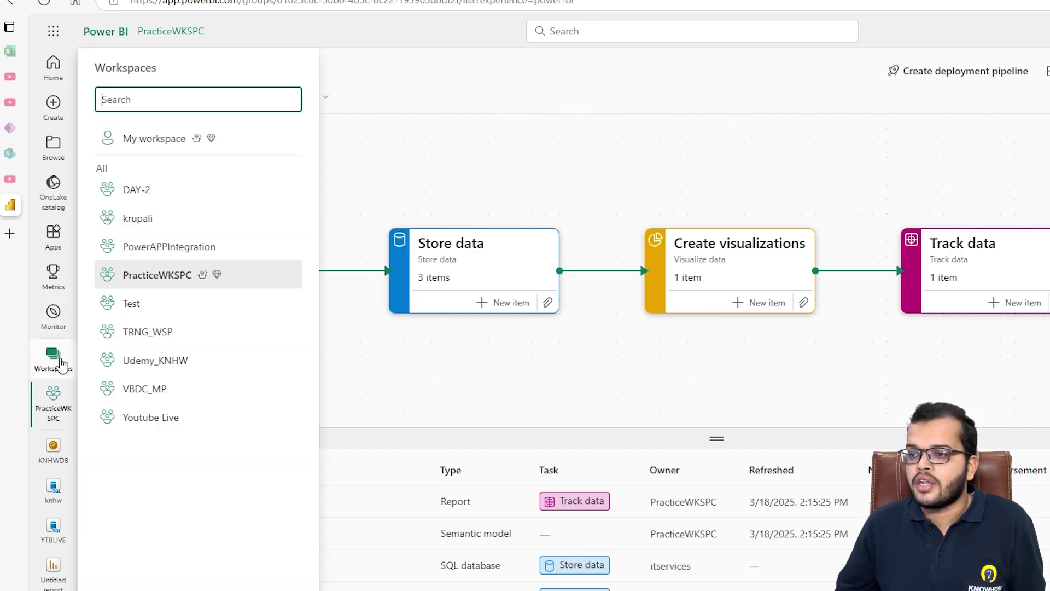
pyautogui.click(163, 302)
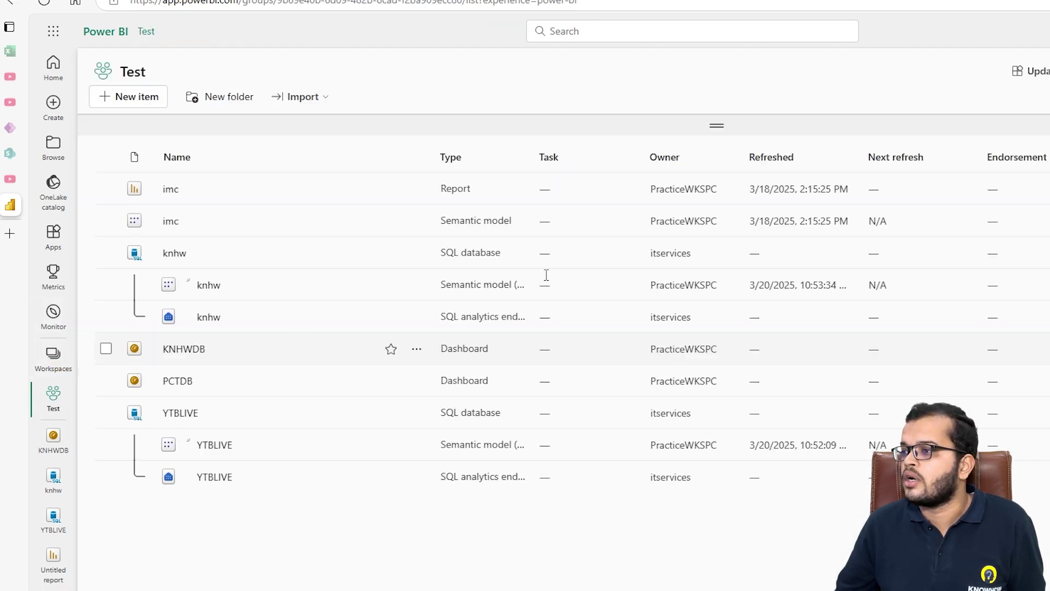
pyautogui.moveTo(720, 129); pyautogui.dragTo(721, 476)
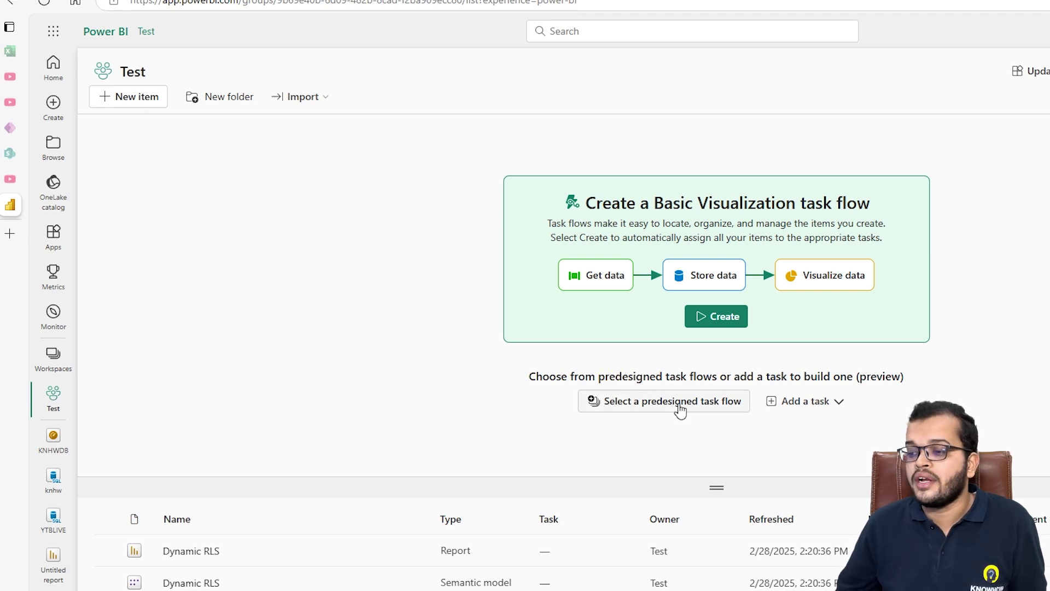
# View the predesigned task flows available for the Test workspace, and close the selection without choosing one
pyautogui.click(668, 429)
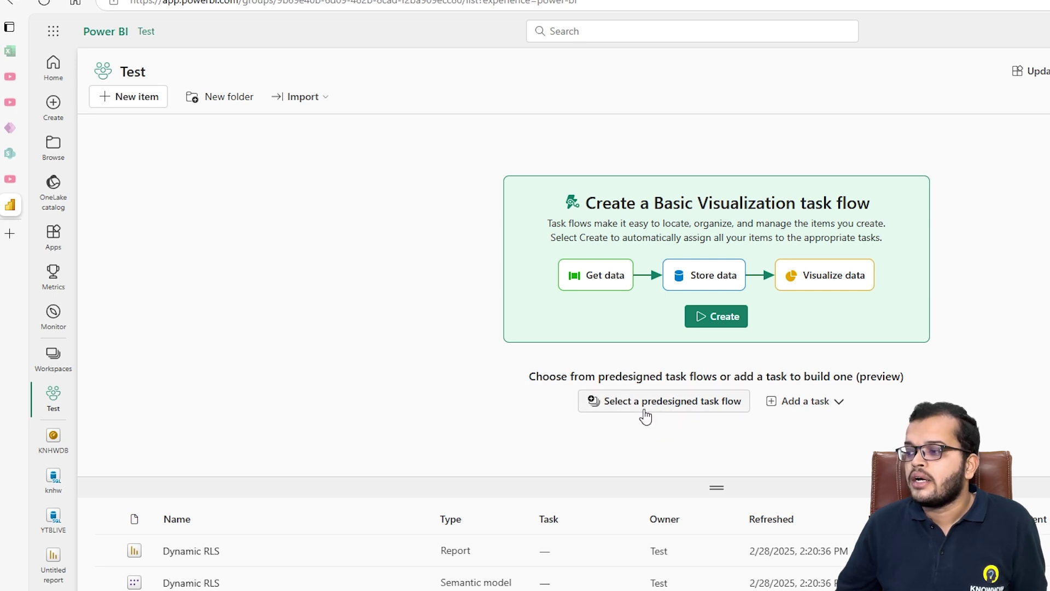
pyautogui.click(663, 409)
pyautogui.click(661, 431)
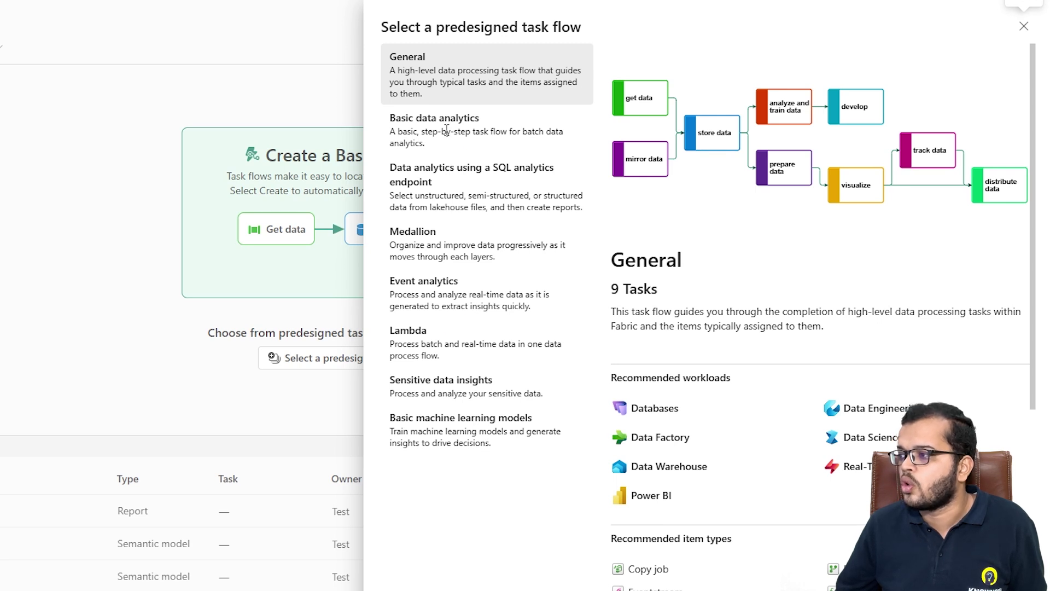
pyautogui.click(117, 232)
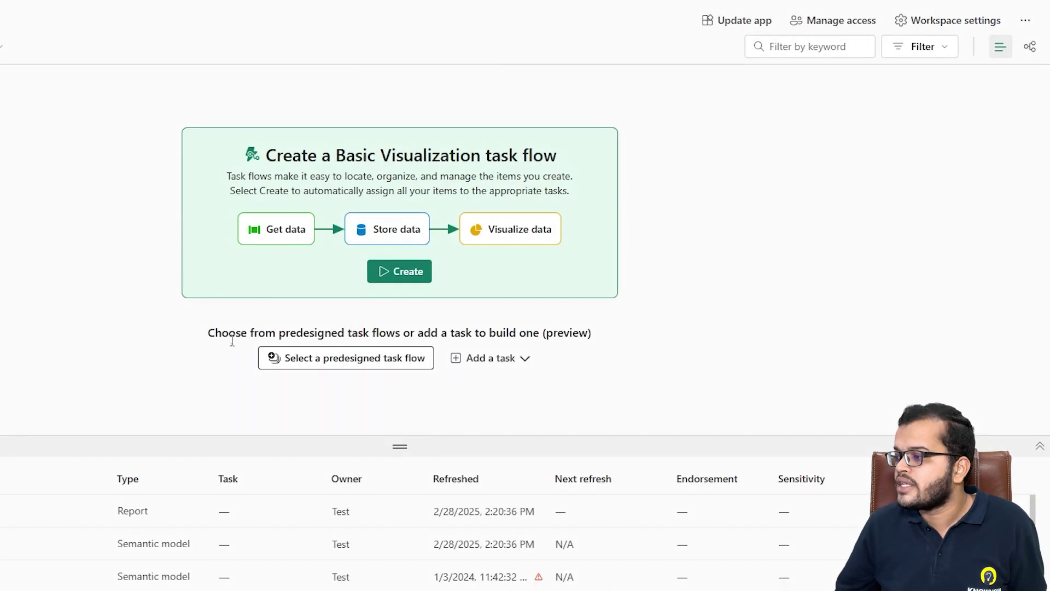
# Add a Get data task to the Test workspace's task flow and move its card toward the upper left of the canvas
pyautogui.click(510, 365)
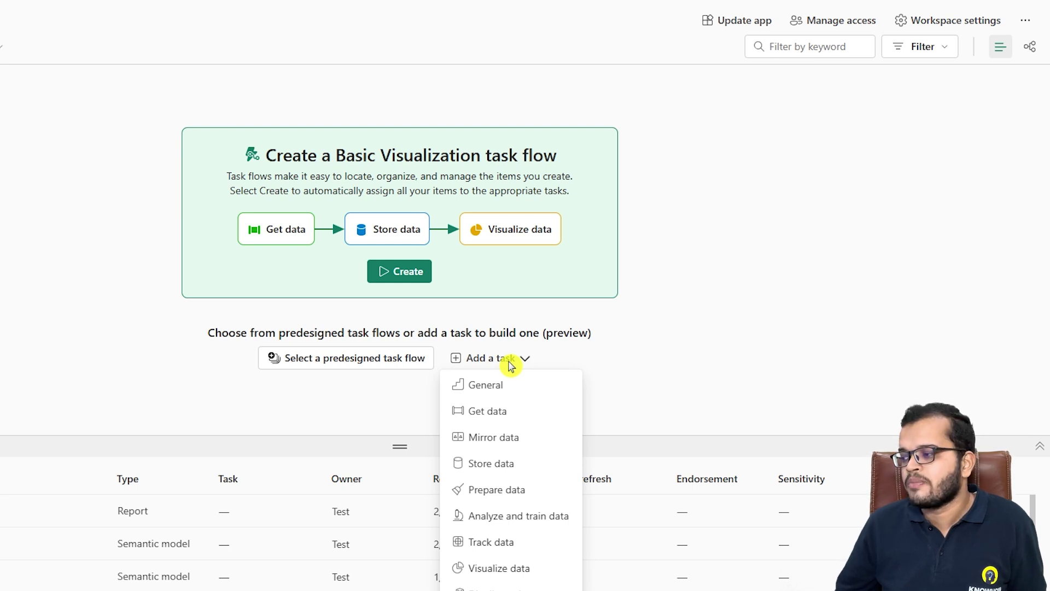
pyautogui.click(499, 419)
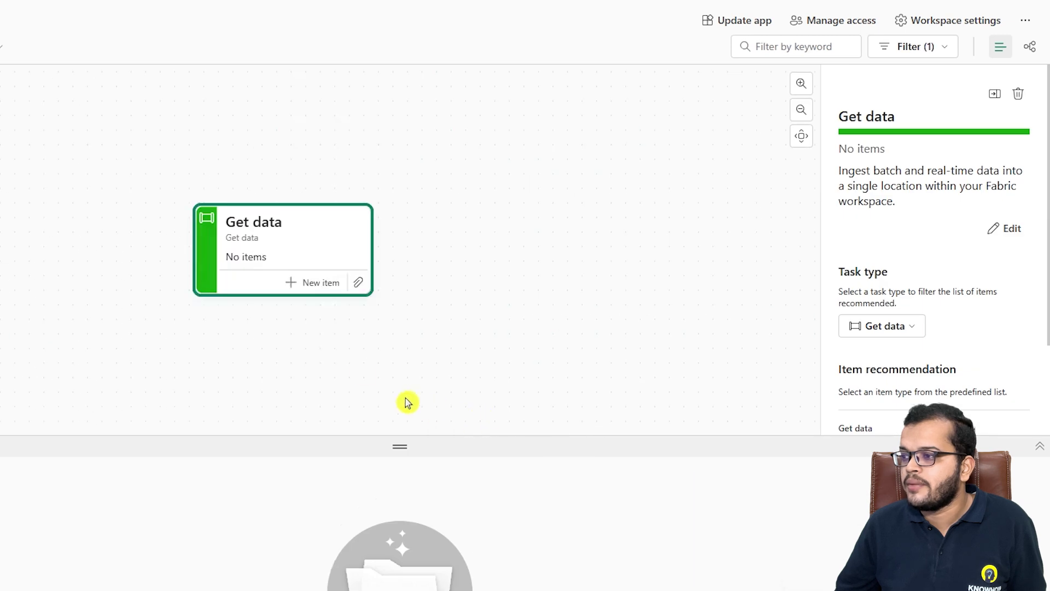
pyautogui.moveTo(285, 232); pyautogui.dragTo(79, 156)
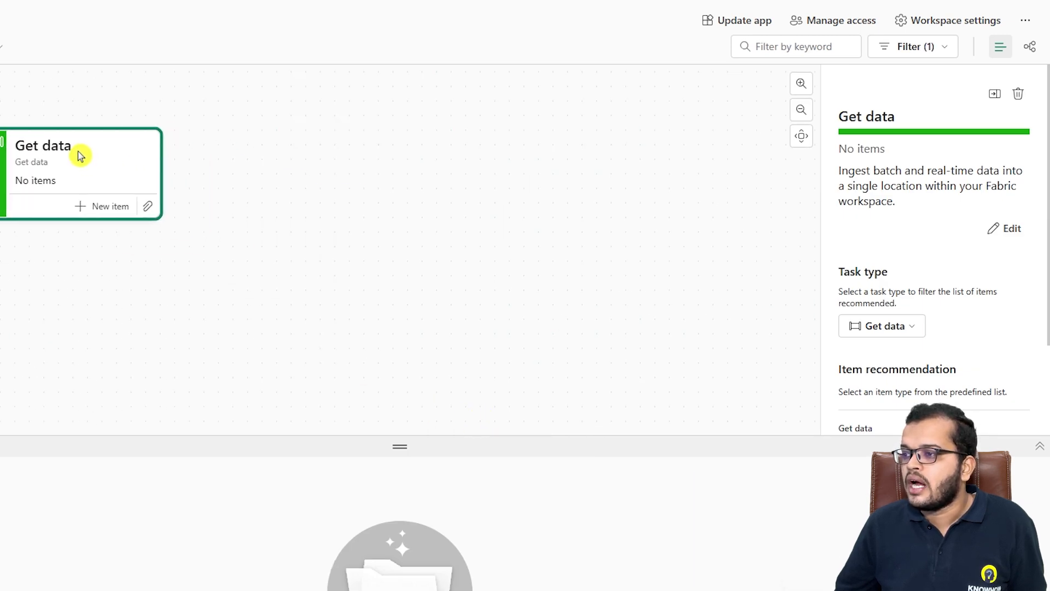
# Examine all item types that can be created for the Get data task, from Data Engineering to Power BI, and close without creating one
pyautogui.click(79, 208)
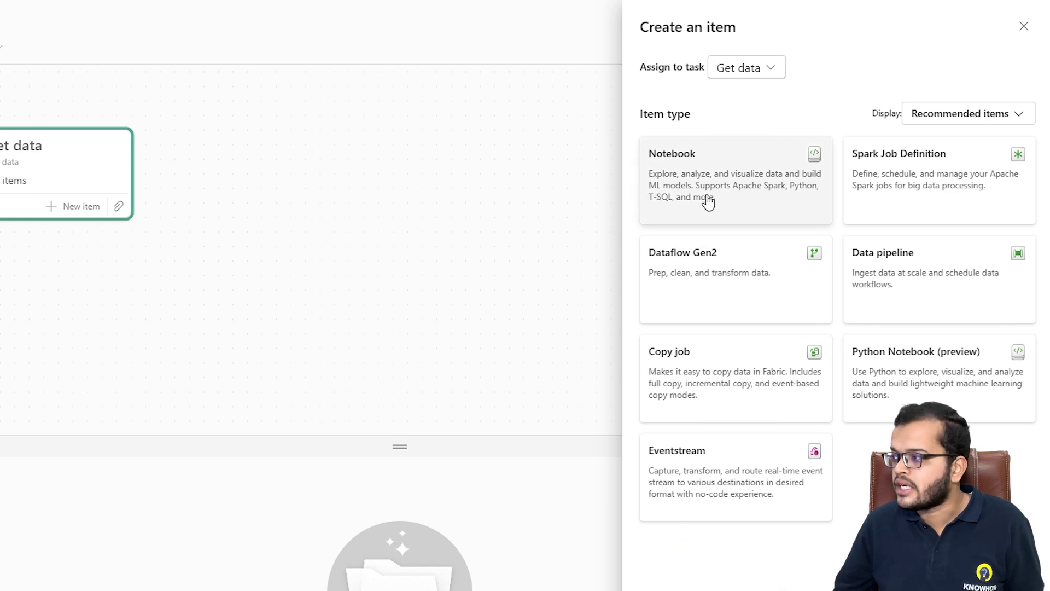
pyautogui.click(930, 113)
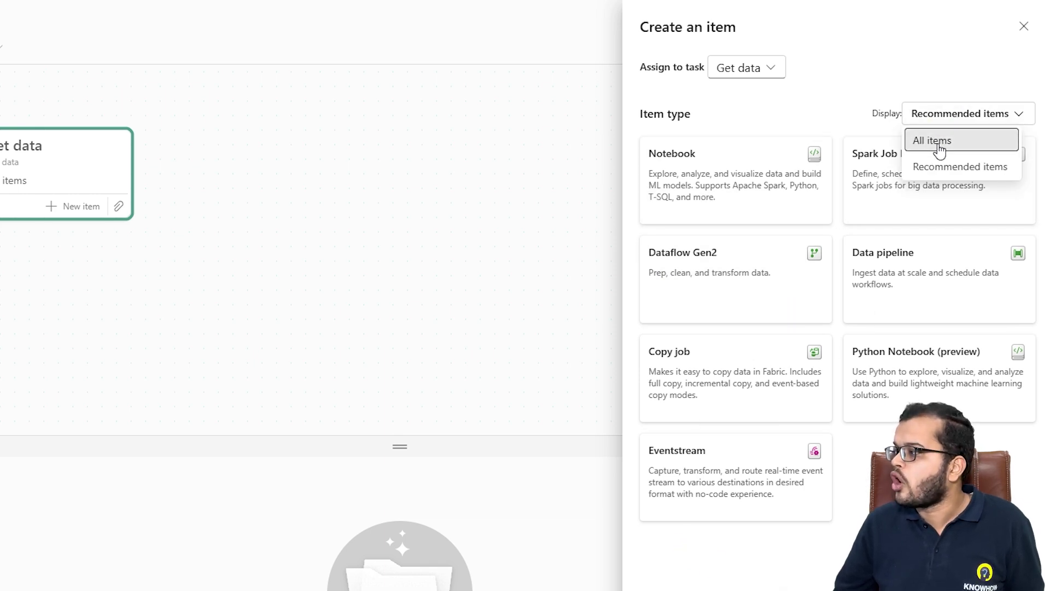
pyautogui.click(935, 140)
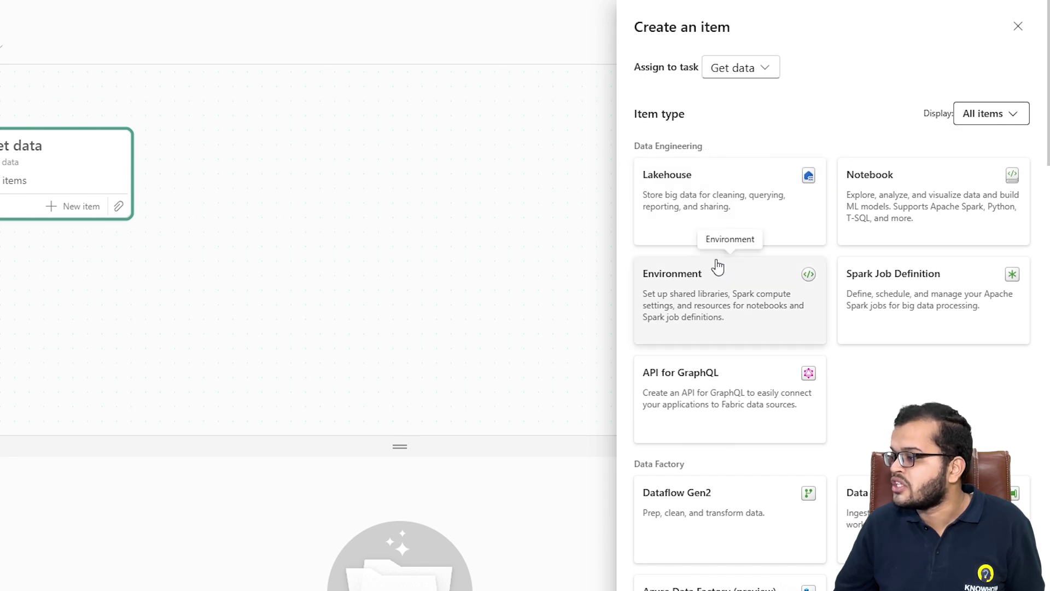
pyautogui.scroll(-4, 715, 265)
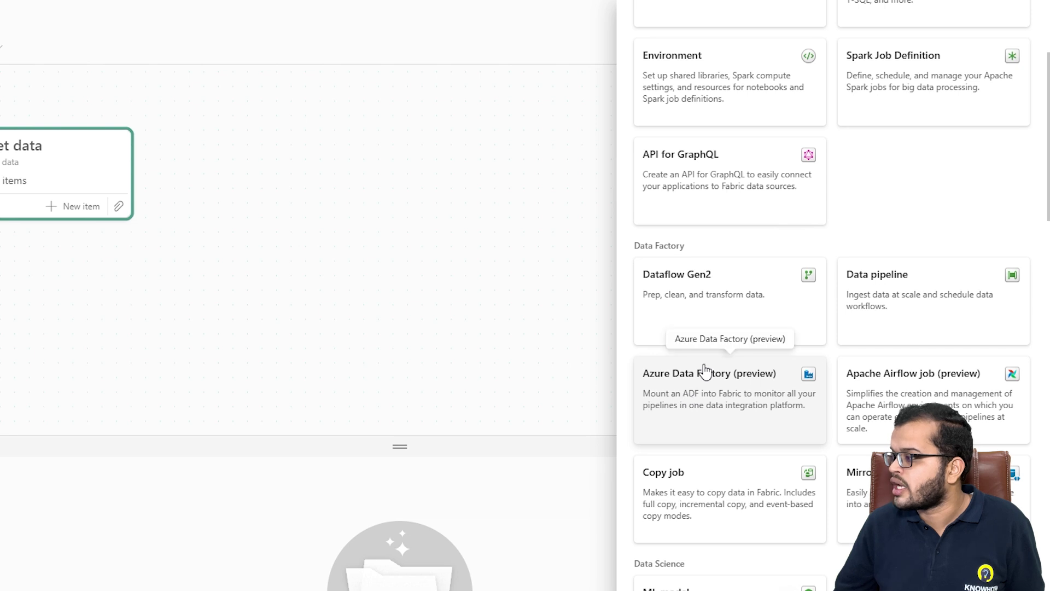
pyautogui.scroll(-4, 895, 285)
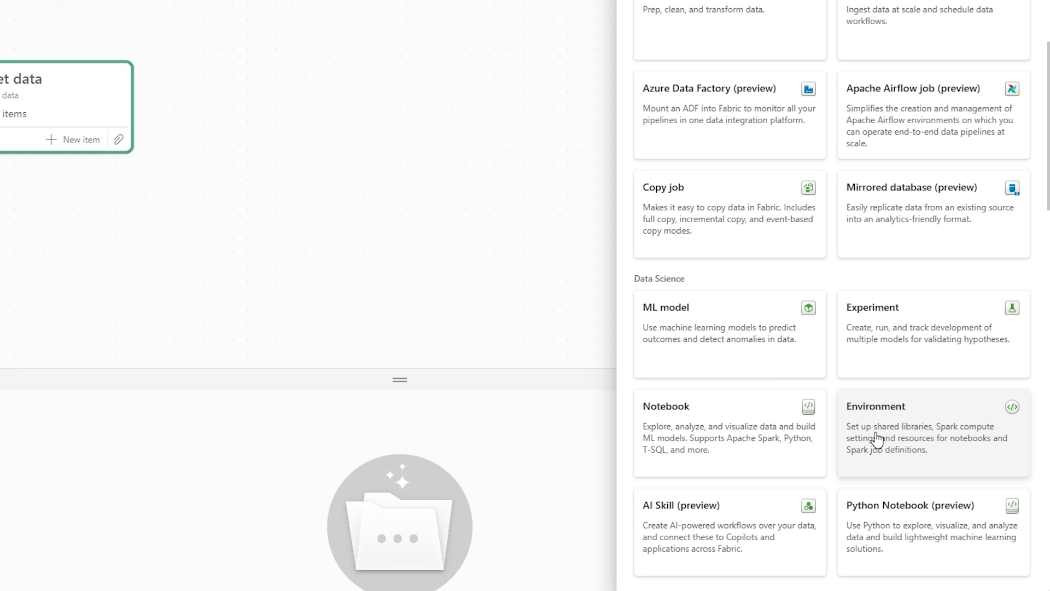
pyautogui.scroll(-7, 875, 346)
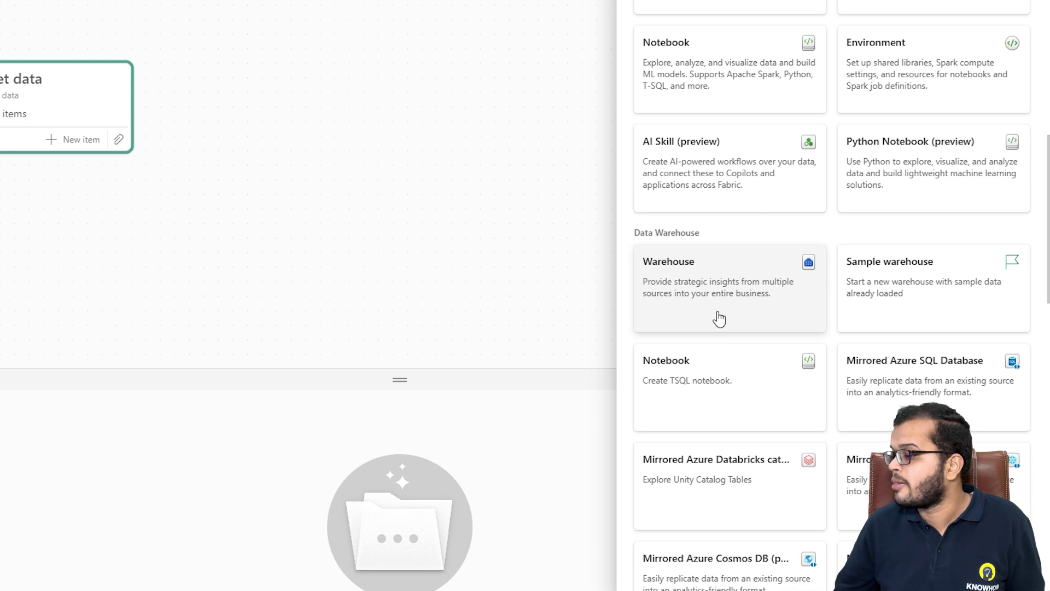
pyautogui.scroll(-8, 718, 318)
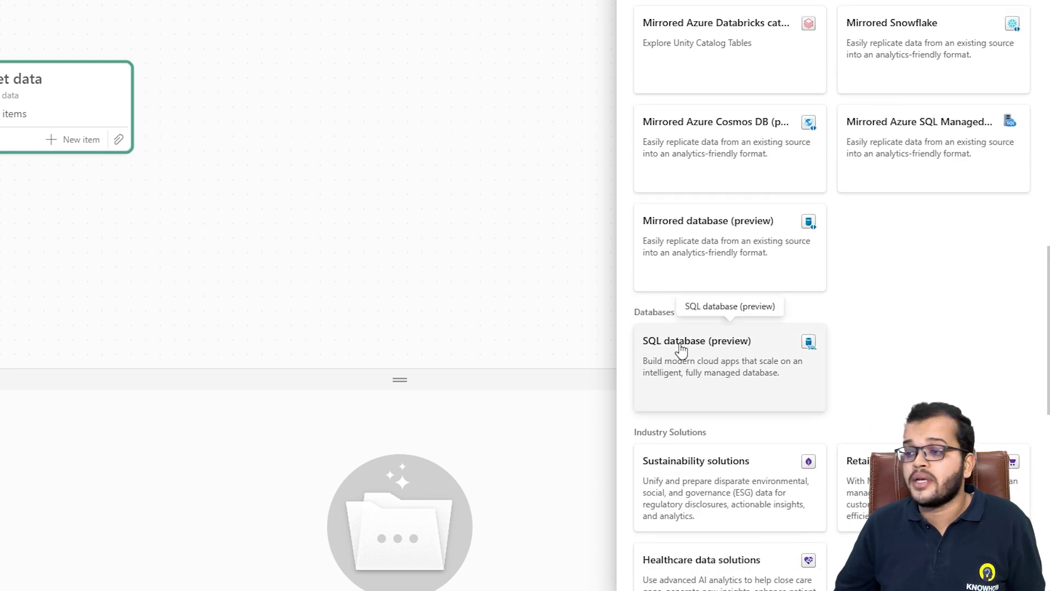
pyautogui.scroll(-4, 681, 350)
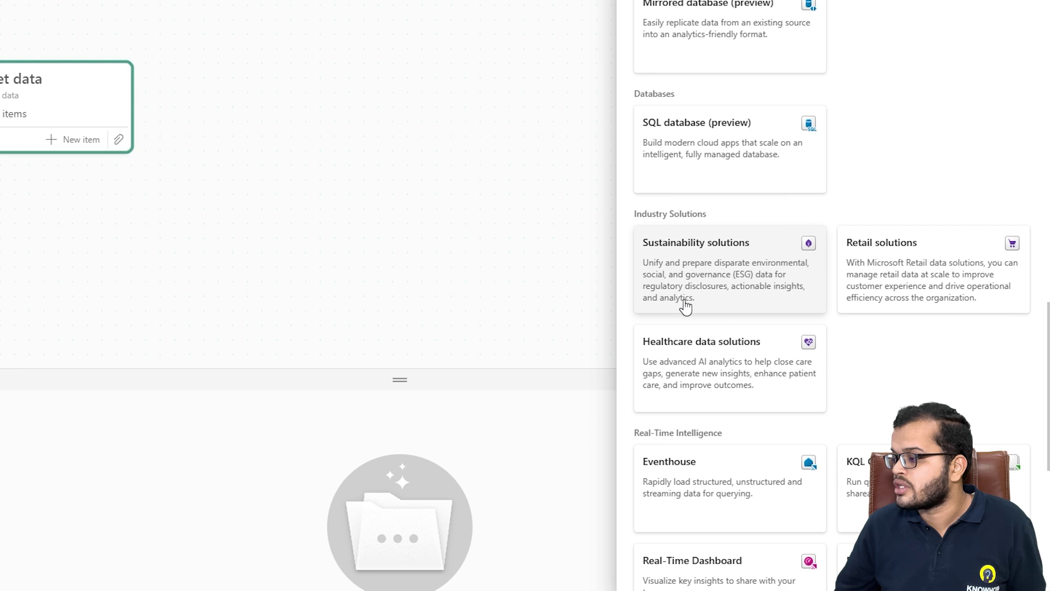
pyautogui.scroll(-4, 682, 303)
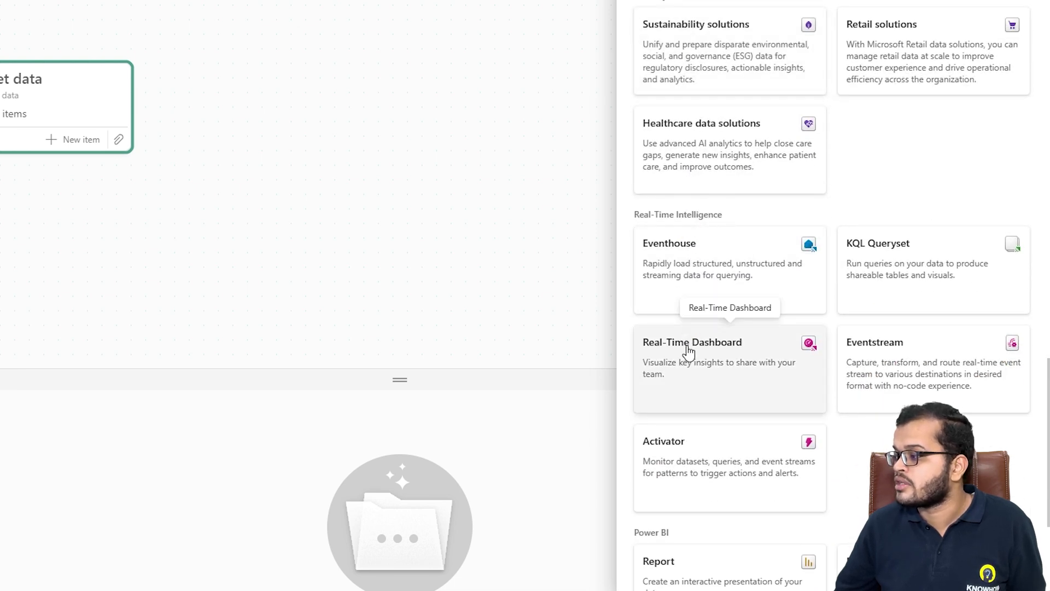
pyautogui.scroll(-4, 703, 320)
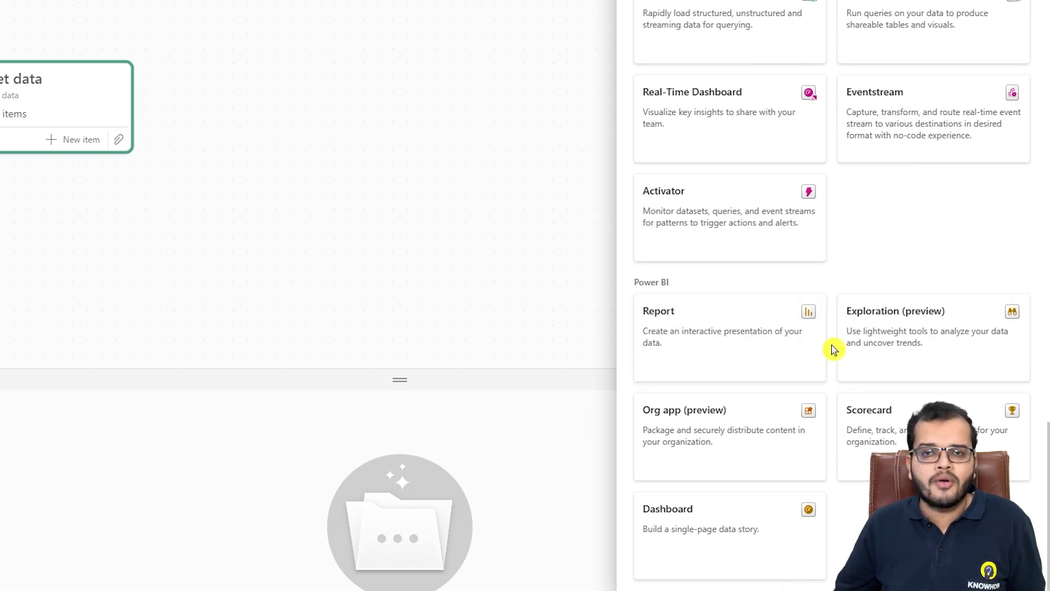
pyautogui.scroll(15, 858, 253)
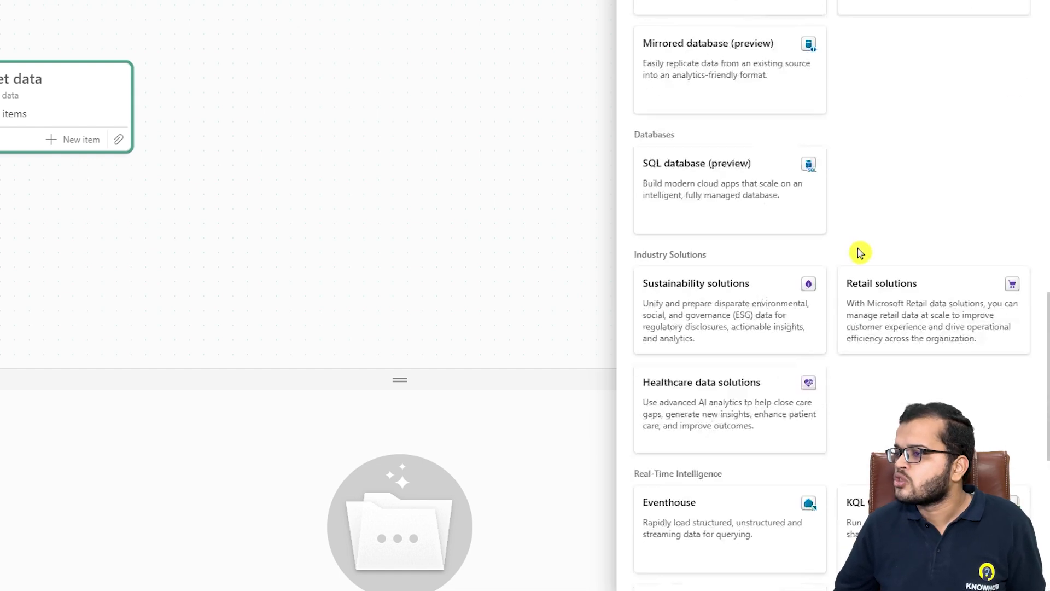
pyautogui.scroll(12, 849, 228)
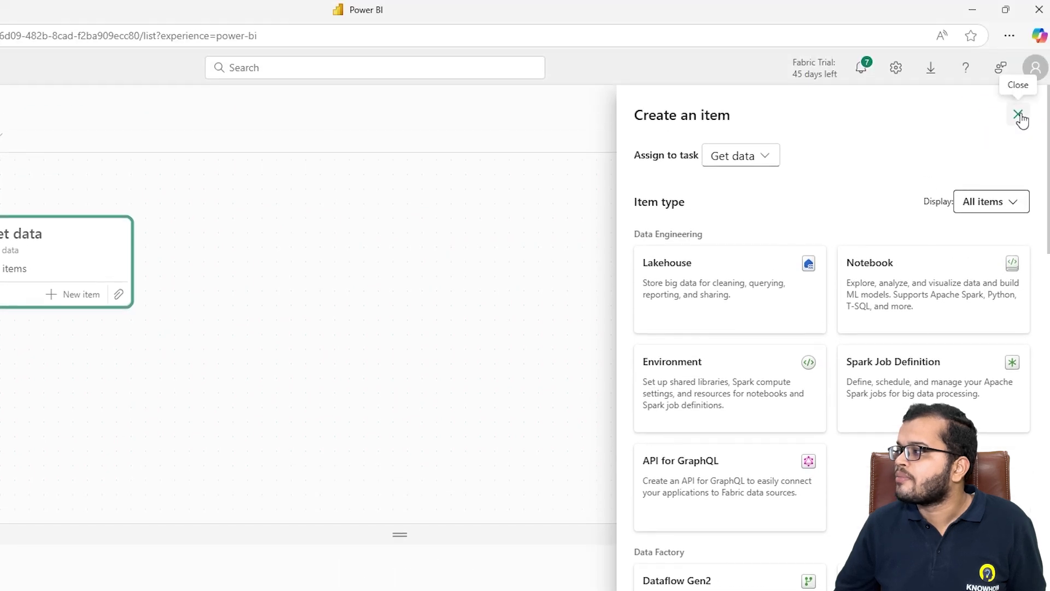
pyautogui.click(1018, 116)
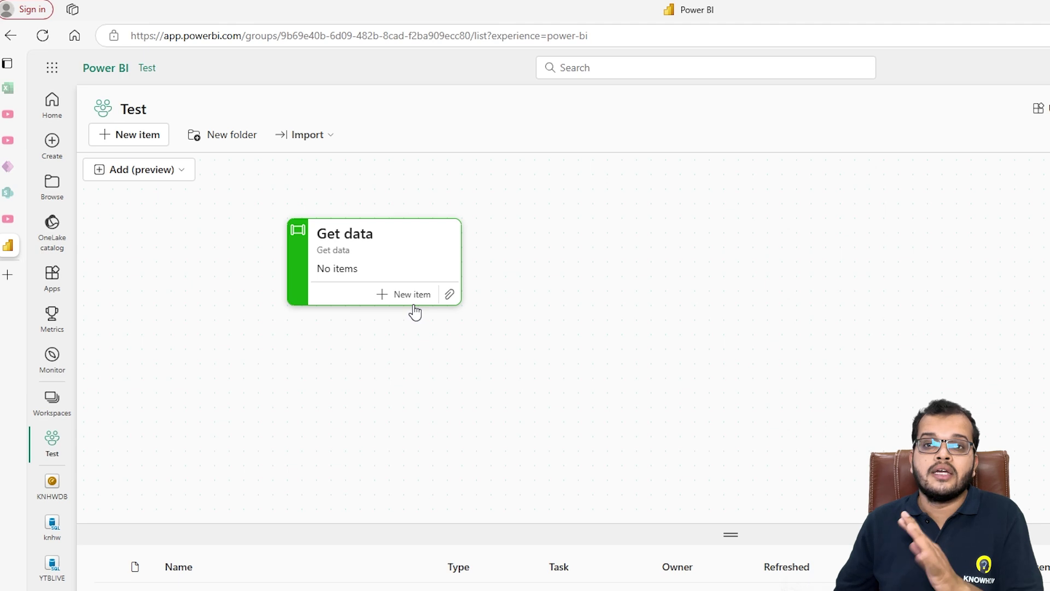
# Assign the existing ONLINE_FOOD_DELIVERY_DATA semantic model to the Get data task
pyautogui.click(448, 298)
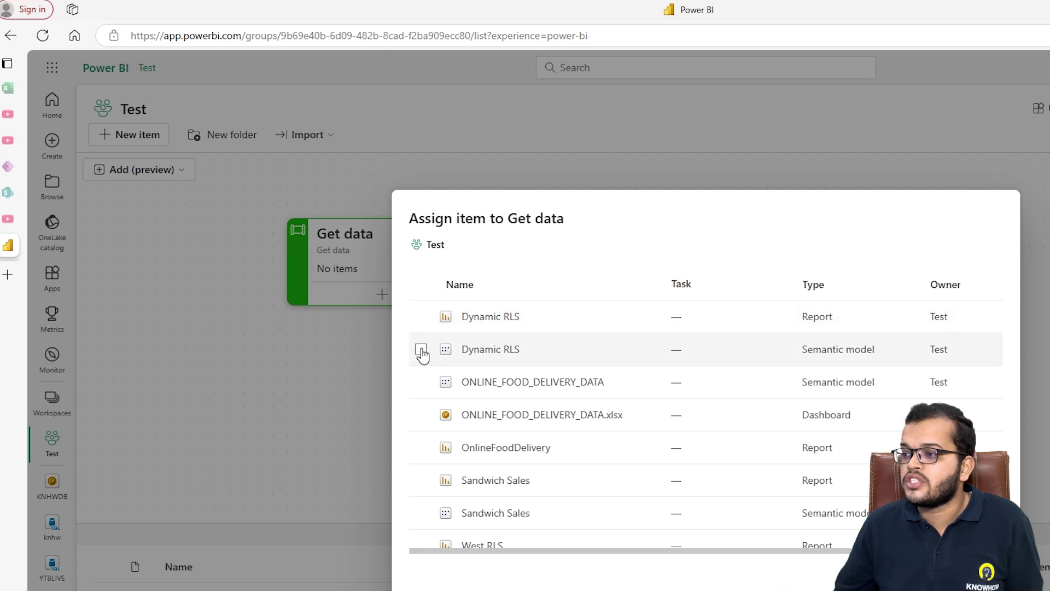
pyautogui.scroll(-3, 523, 399)
pyautogui.scroll(3, 523, 398)
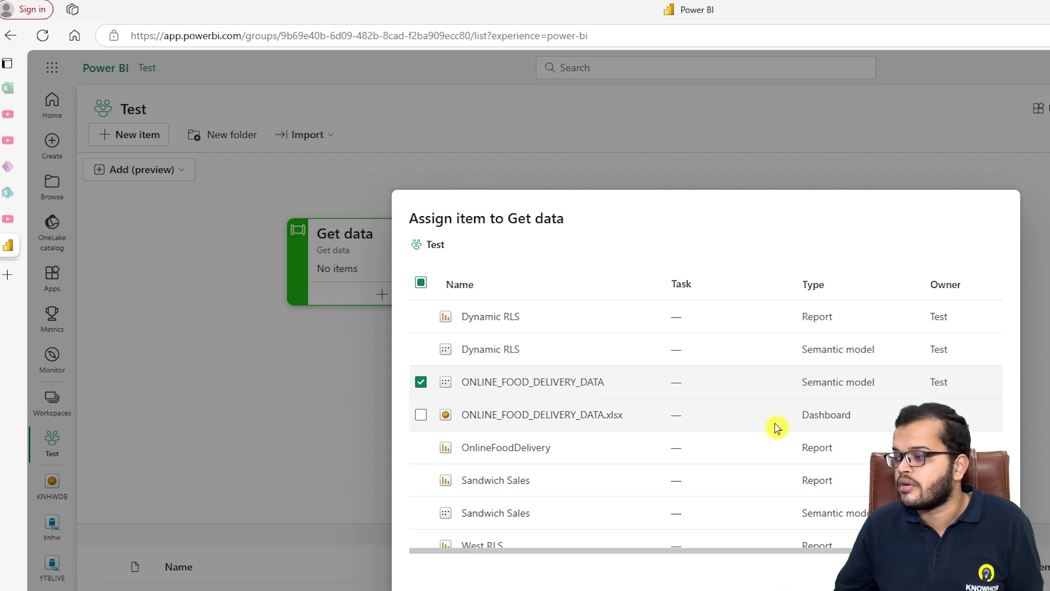
pyautogui.click(788, 563)
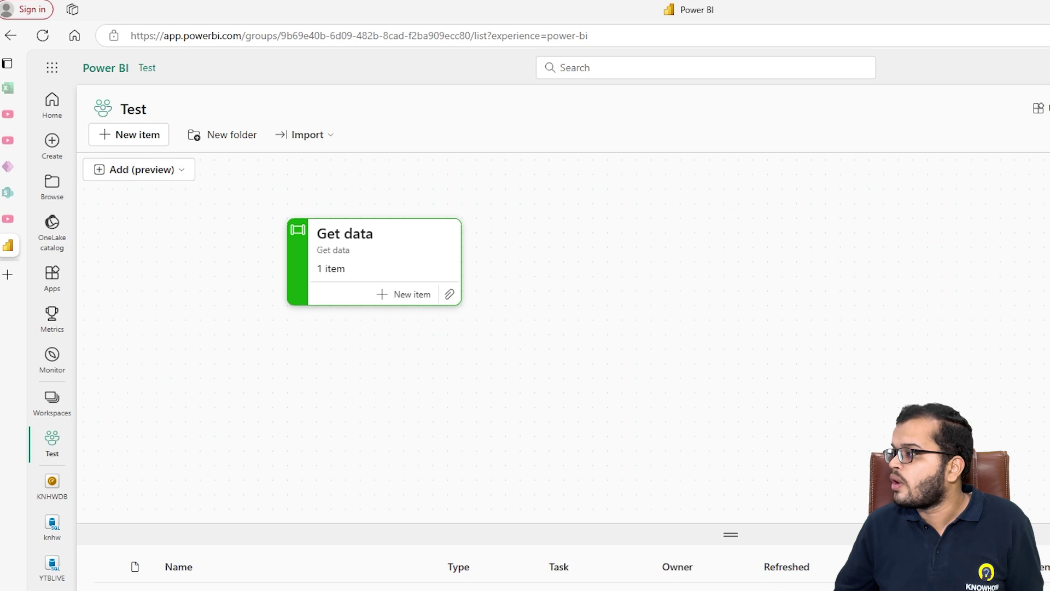
# View the Get data task's details and its available task types, and leave the task type as it is
pyautogui.click(421, 256)
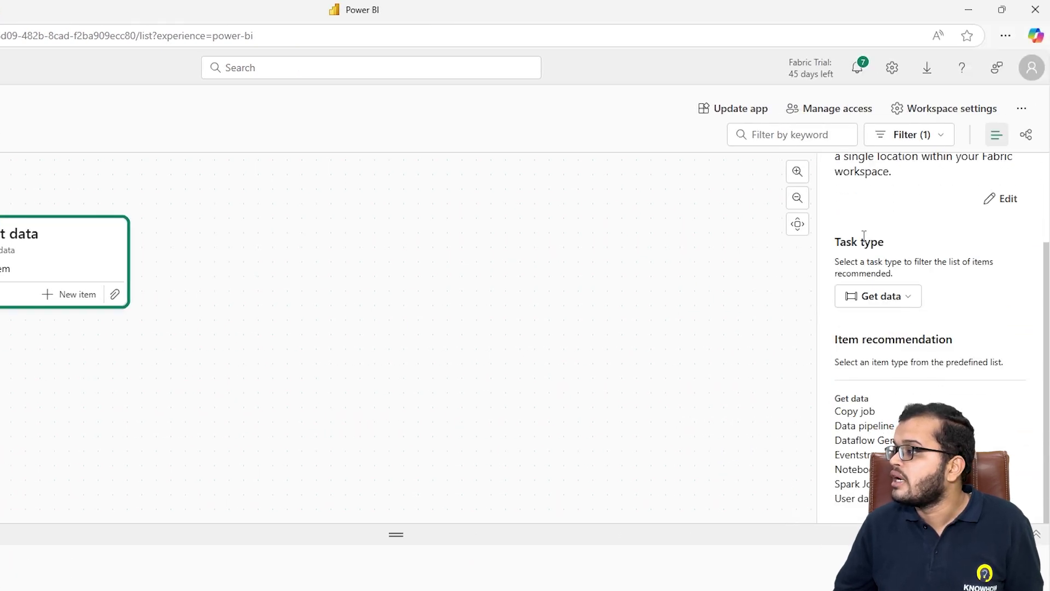
pyautogui.click(892, 304)
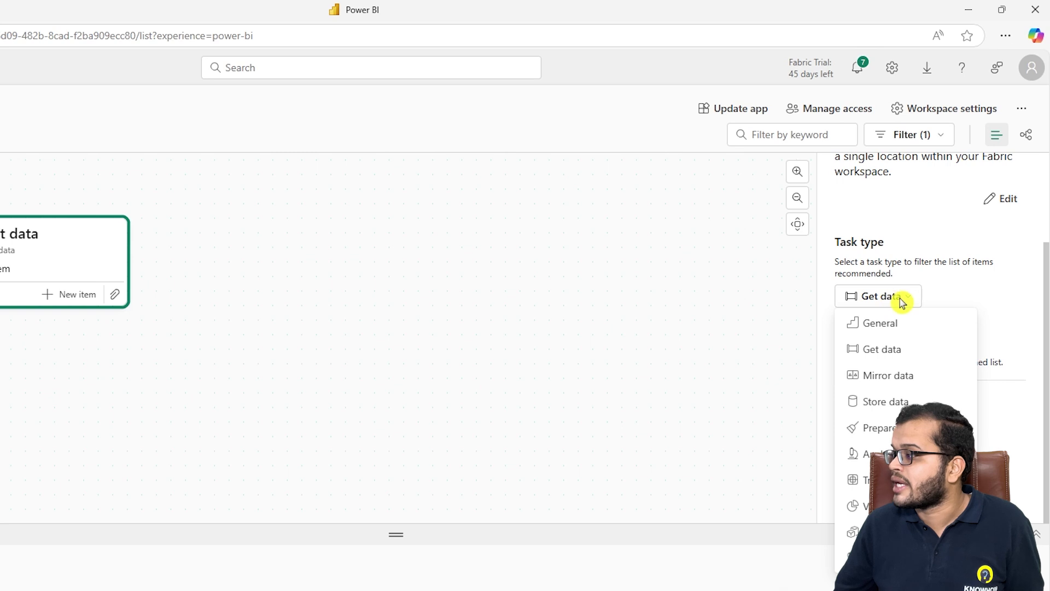
pyautogui.click(939, 301)
pyautogui.scroll(3, 877, 379)
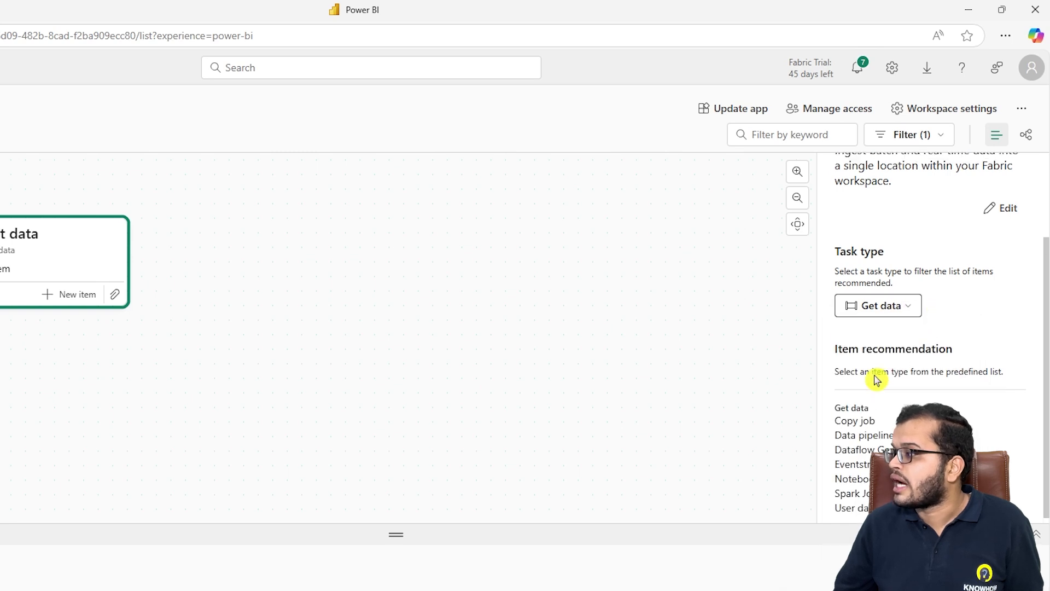
# Open the Get data task's name and description for editing, review both fields, and save without altering them
pyautogui.click(1004, 317)
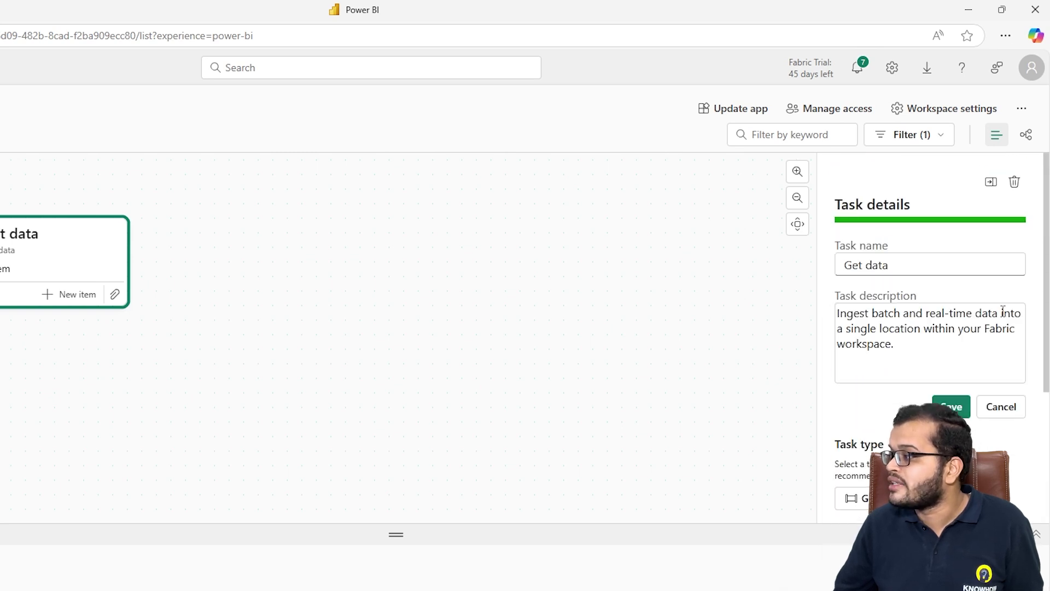
pyautogui.moveTo(905, 263); pyautogui.dragTo(846, 261)
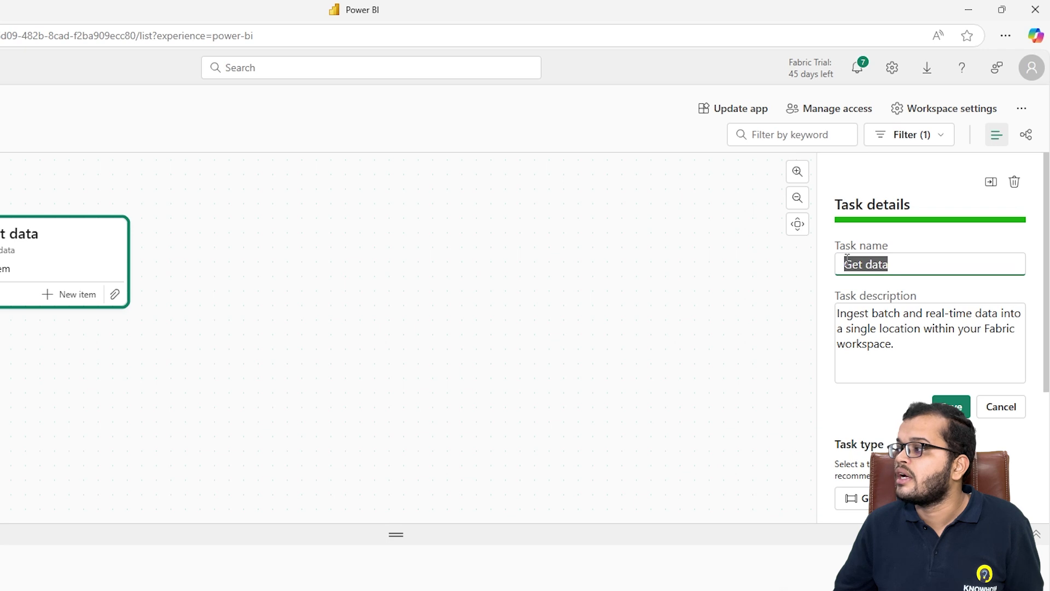
pyautogui.moveTo(905, 347); pyautogui.dragTo(837, 313)
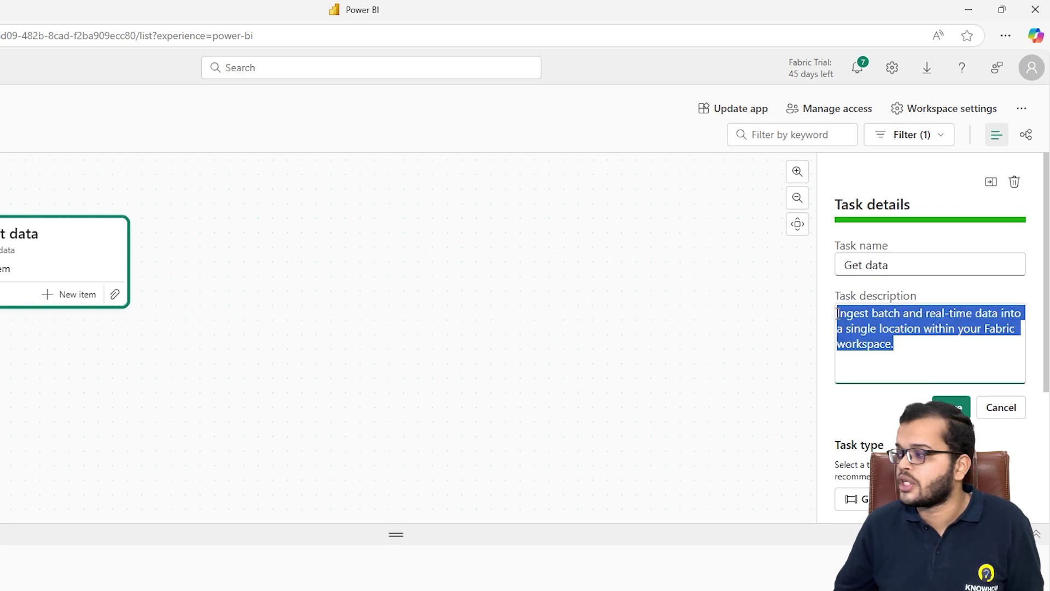
pyautogui.click(966, 409)
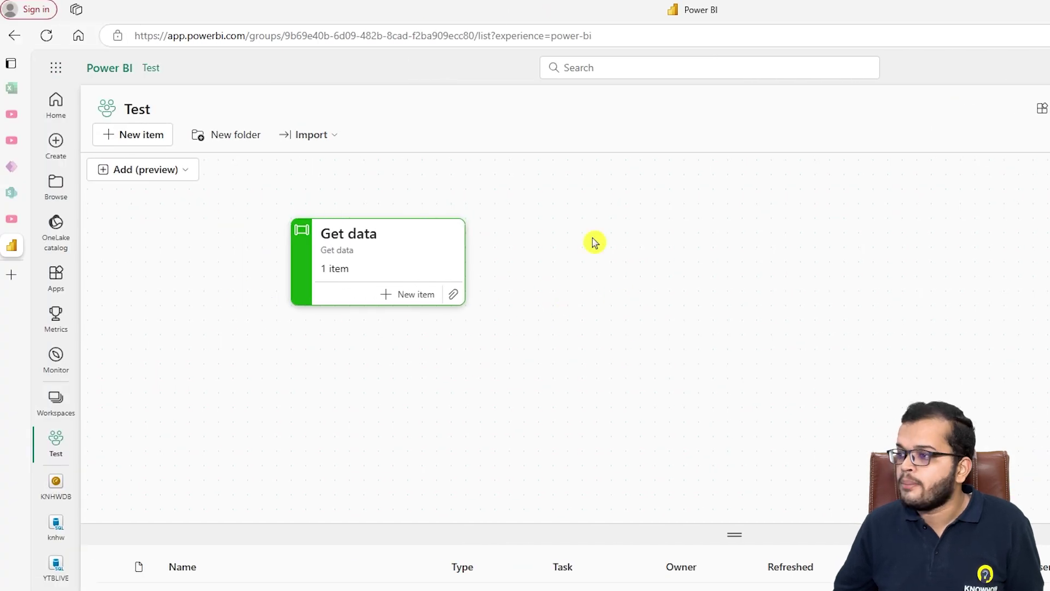
# Add a Store data task to the task flow and place its card beside the Get data card
pyautogui.click(193, 172)
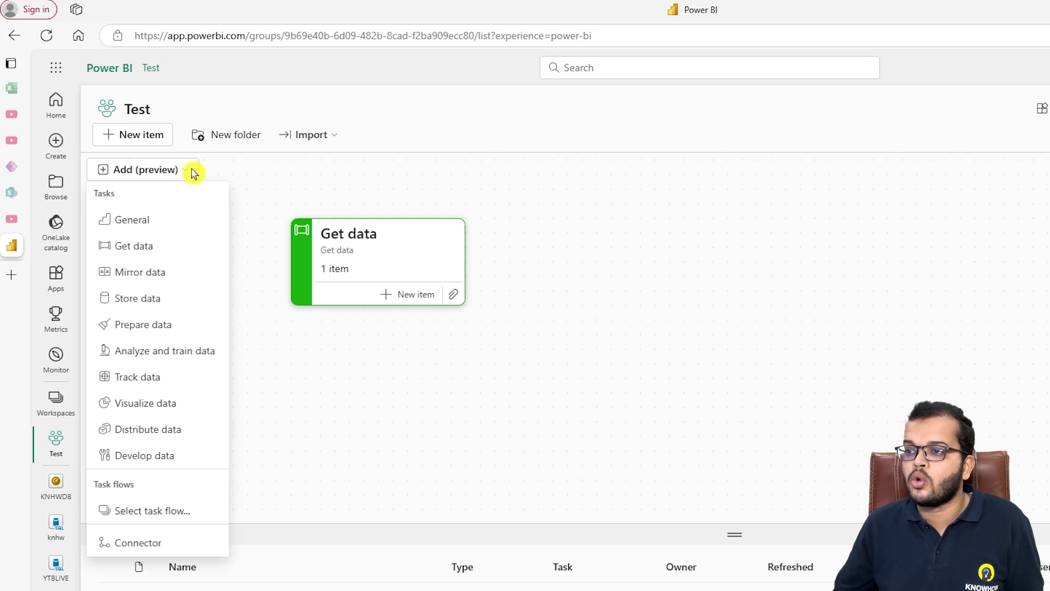
pyautogui.click(183, 304)
pyautogui.moveTo(235, 223); pyautogui.dragTo(665, 246)
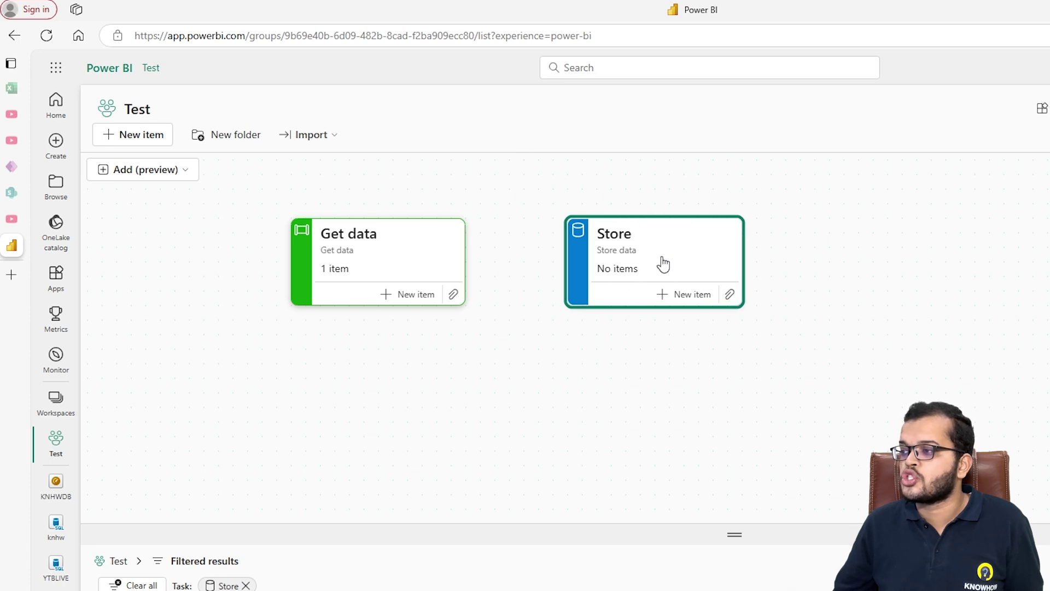
# View the recommended item types and the existing items assignable to the Store task, and close both without choosing one
pyautogui.click(691, 295)
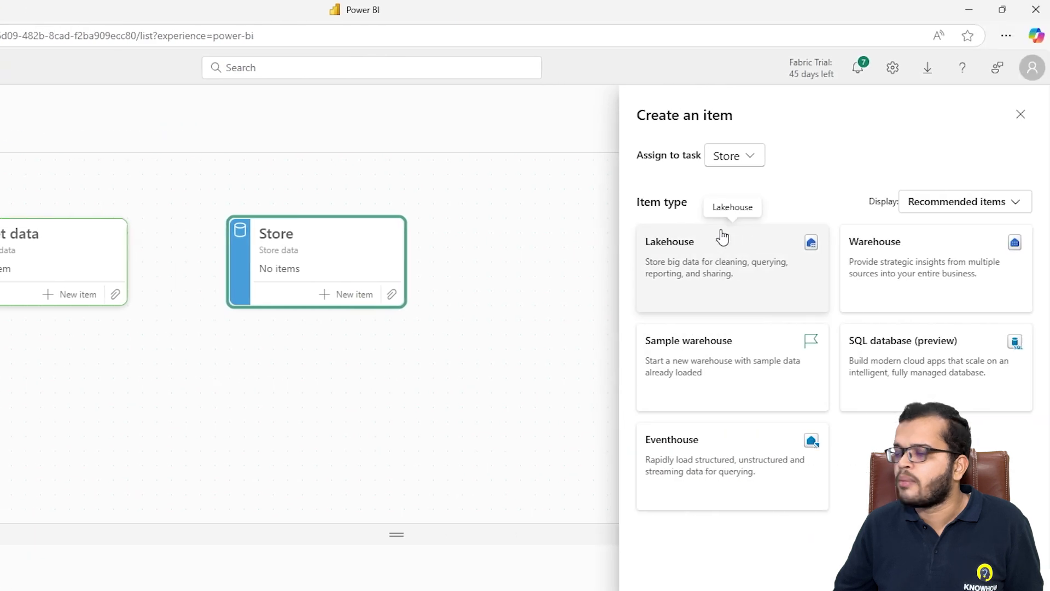
pyautogui.click(1020, 114)
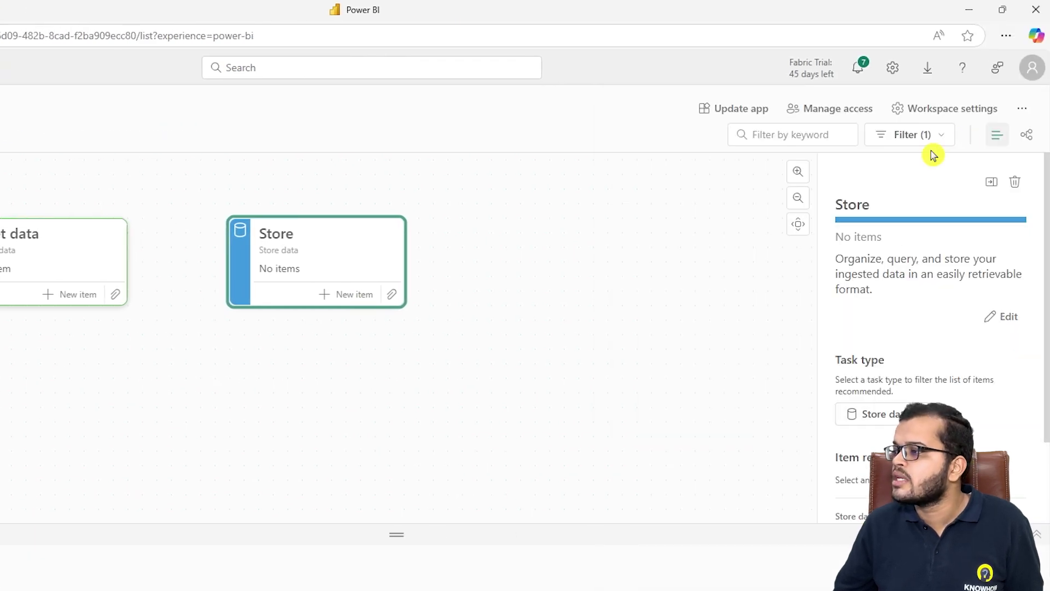
pyautogui.click(393, 298)
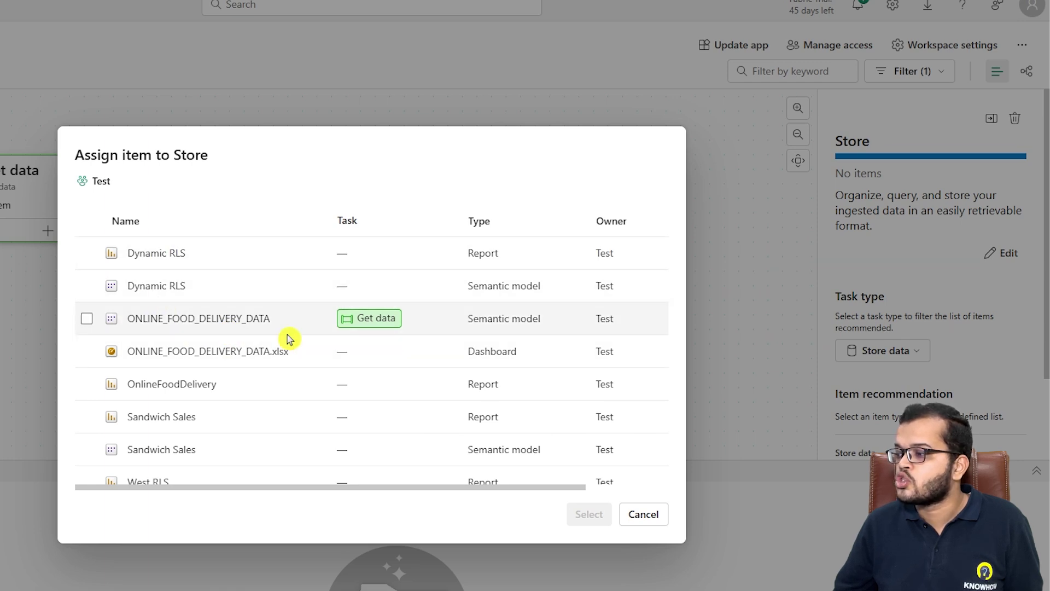
pyautogui.scroll(-3, 291, 335)
pyautogui.scroll(2, 288, 338)
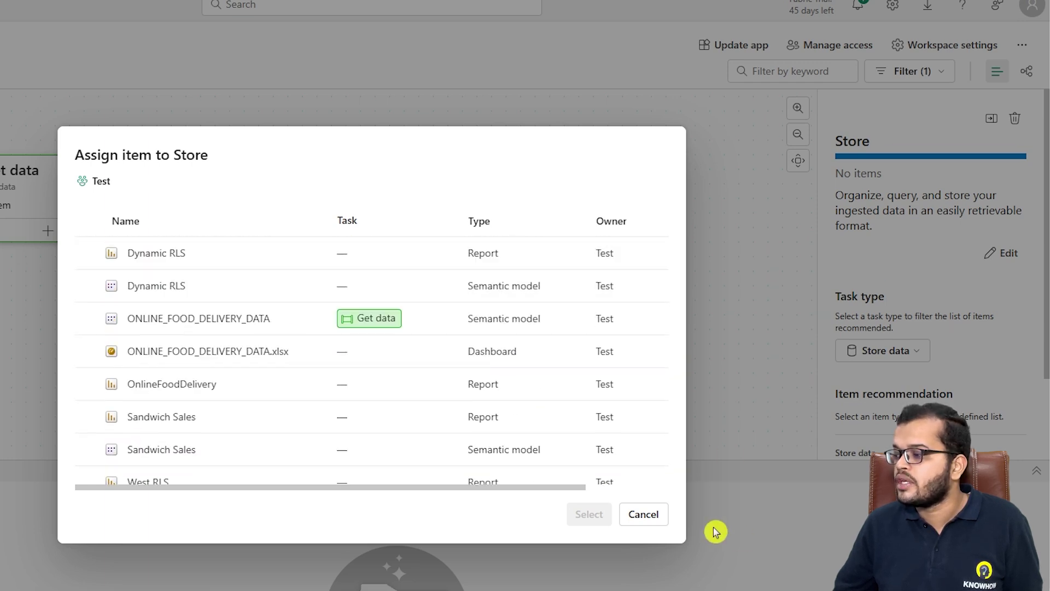
pyautogui.click(653, 518)
# Display all item types for a new Store task item and choose SQL database (preview)
pyautogui.click(356, 237)
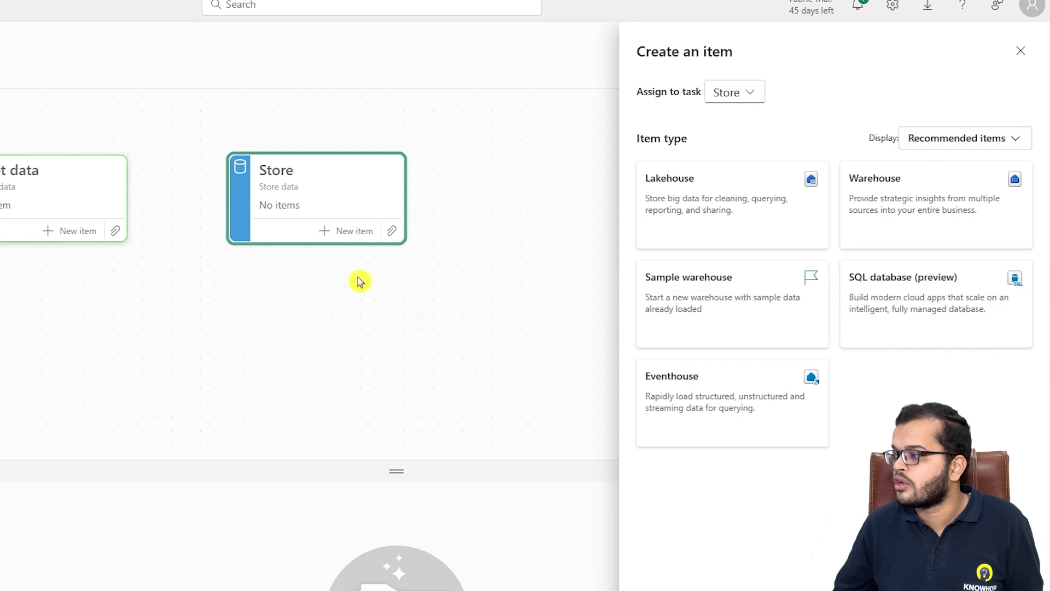
pyautogui.click(929, 144)
pyautogui.click(905, 166)
pyautogui.scroll(-10, 761, 299)
pyautogui.scroll(-10, 759, 299)
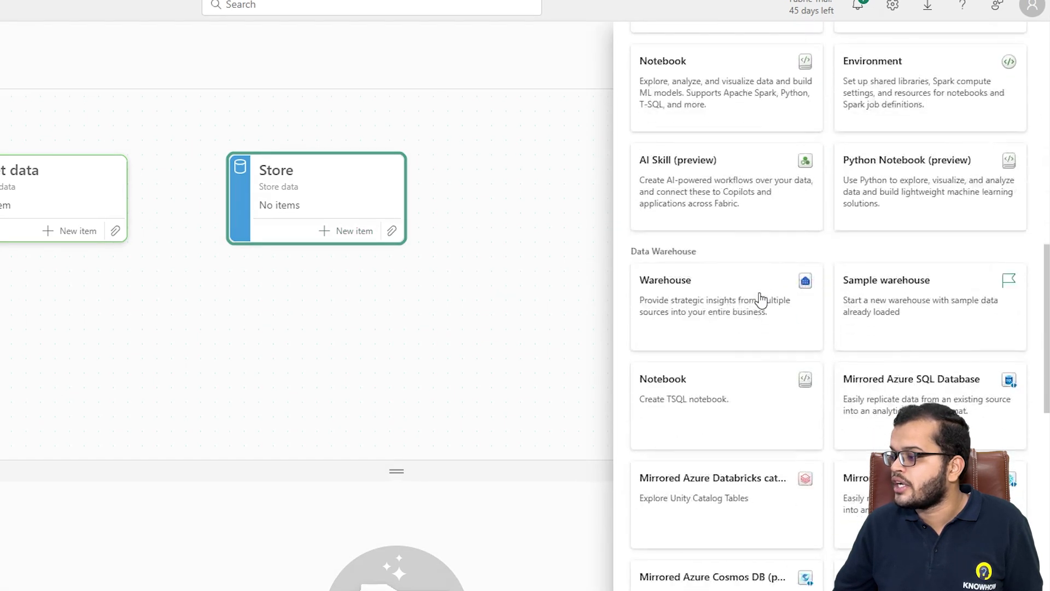
pyautogui.click(725, 374)
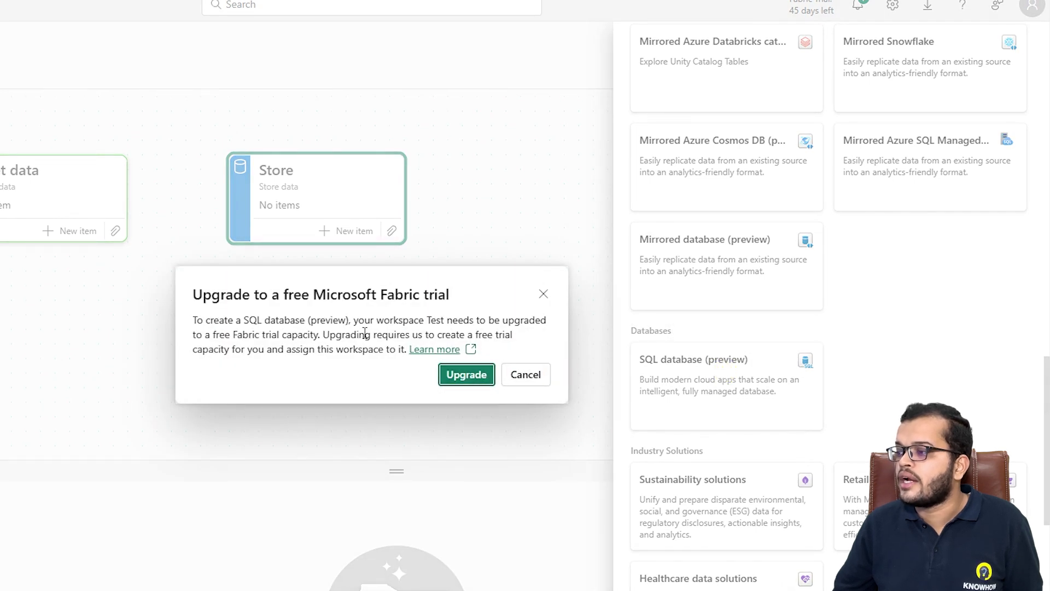
# Upgrade the Test workspace to the free Microsoft Fabric trial capacity and acknowledge the upgrade
pyautogui.moveTo(204, 319); pyautogui.dragTo(406, 325)
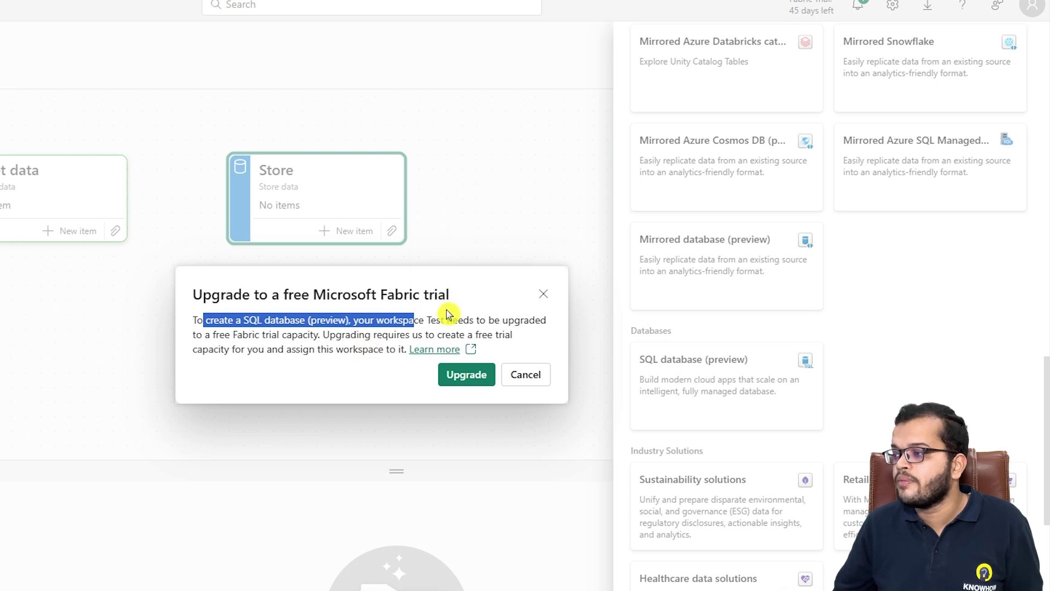
pyautogui.click(469, 380)
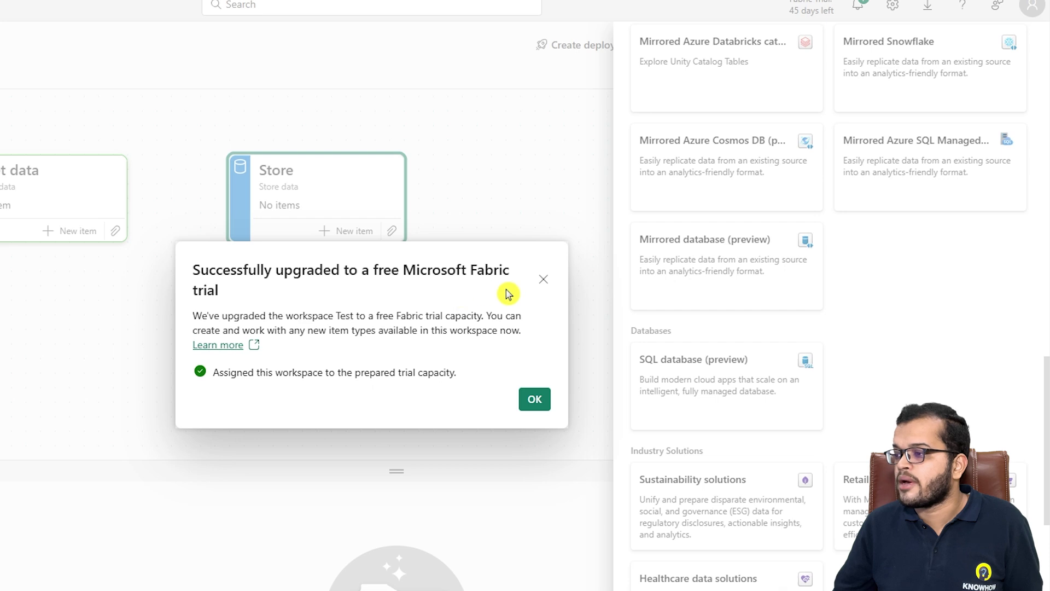
pyautogui.click(533, 401)
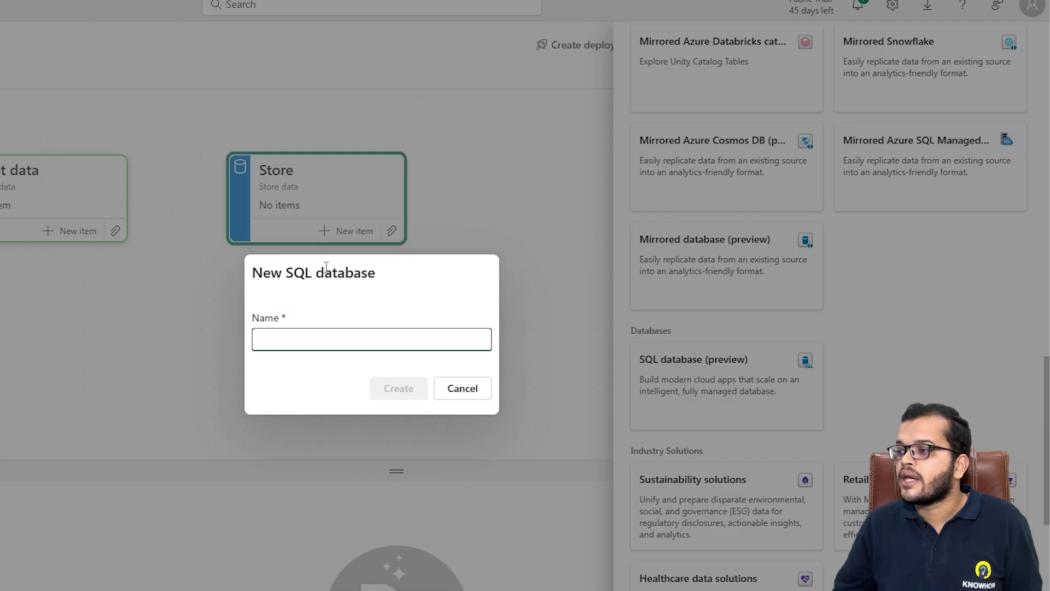
# Name the new SQL database KNOWHOW and create it
pyautogui.click(337, 340)
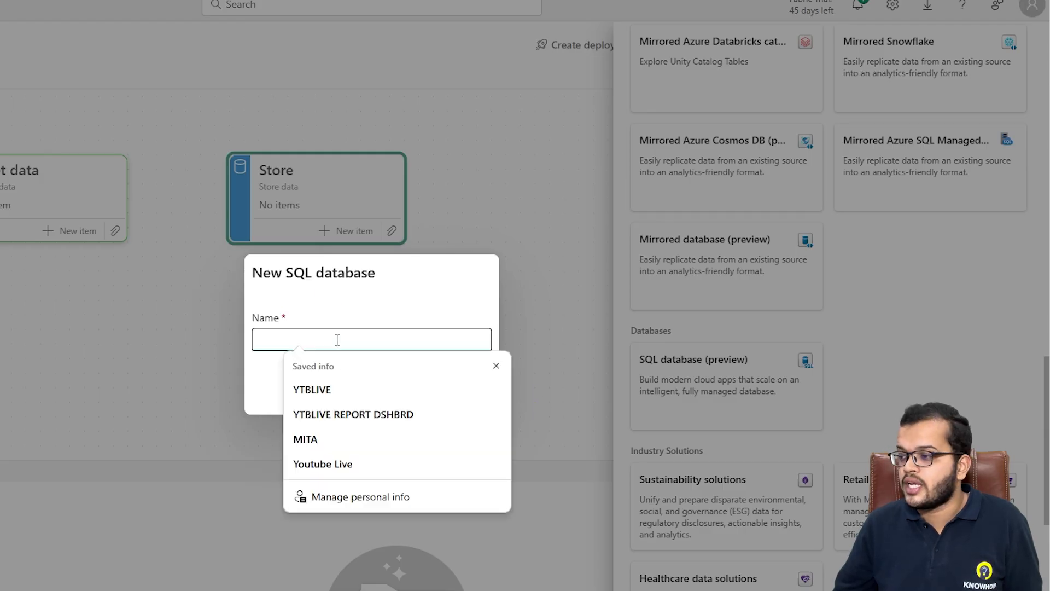
pyautogui.write('KNOWHOW')
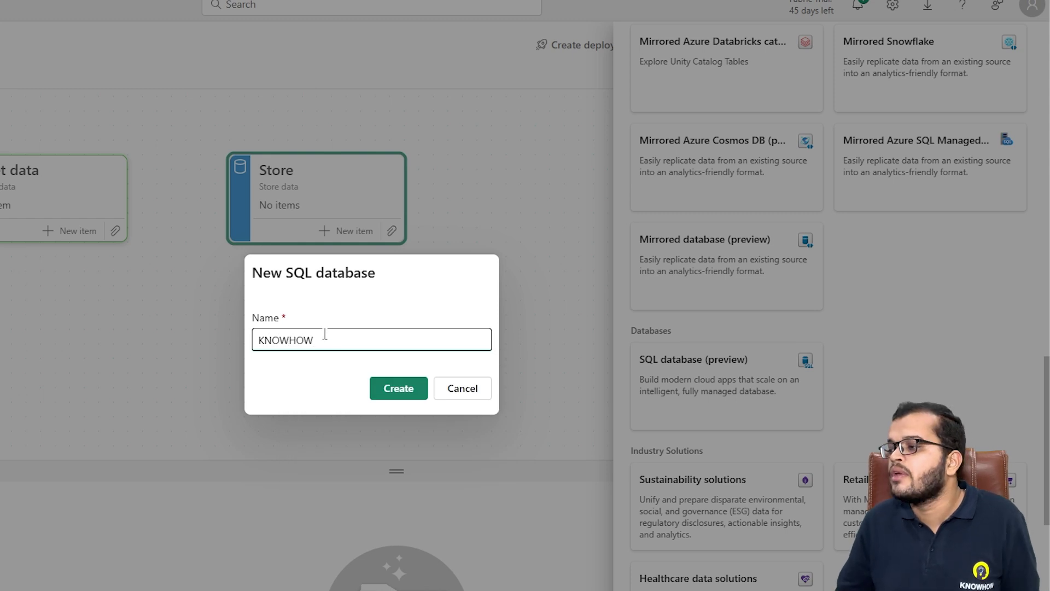
pyautogui.click(406, 390)
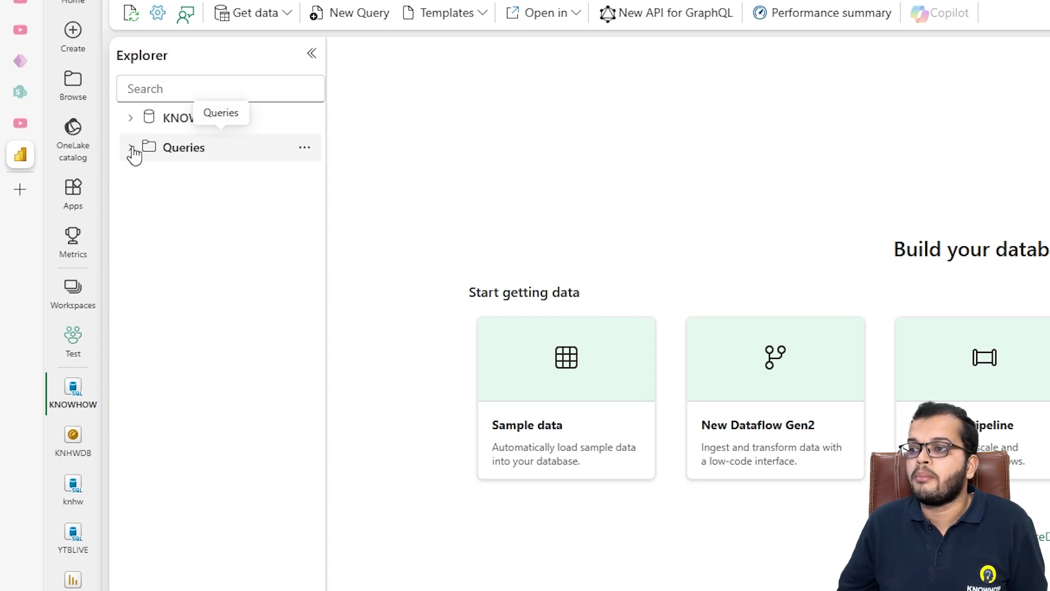
# Create a new SQL query in the Queries folder of the KNOWHOW database
pyautogui.click(304, 149)
pyautogui.click(354, 178)
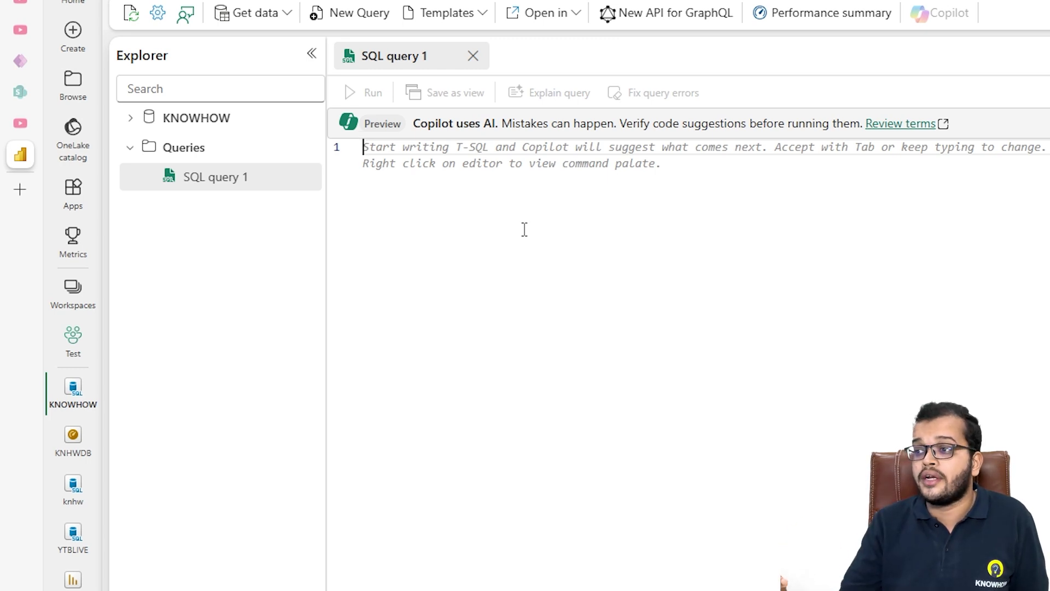
# Write CREATE TABLE in the new SQL query as a trial and clear the text again
pyautogui.write('cREAT')
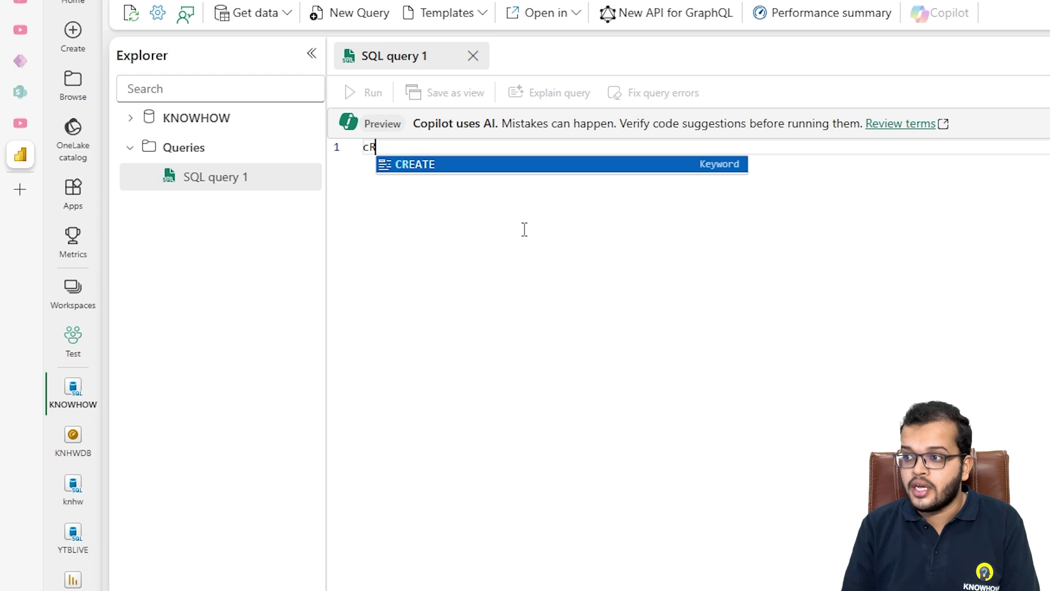
pyautogui.click(473, 165)
pyautogui.write('TAB')
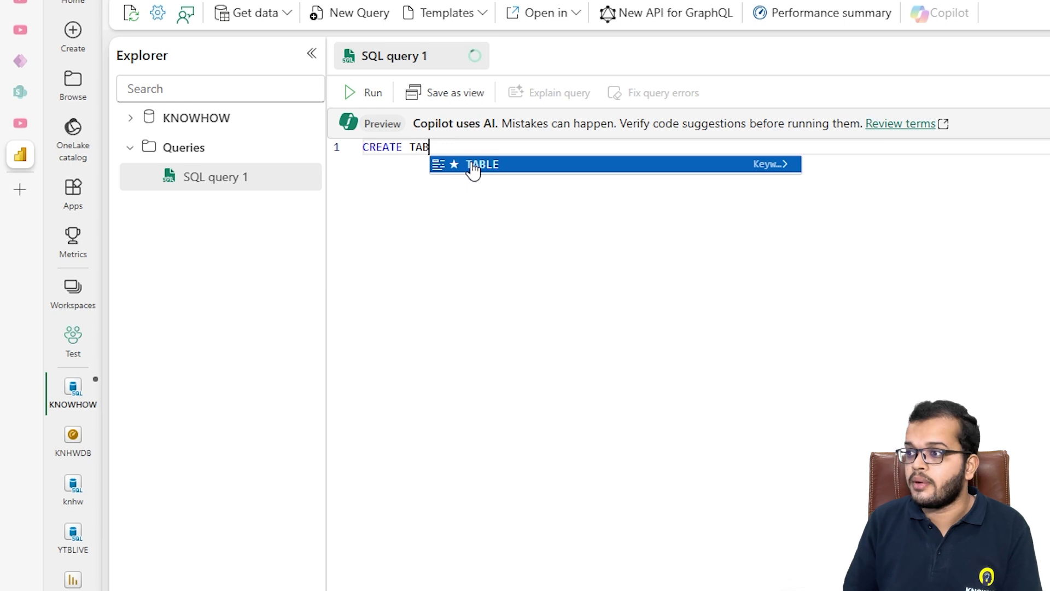
pyautogui.click(473, 165)
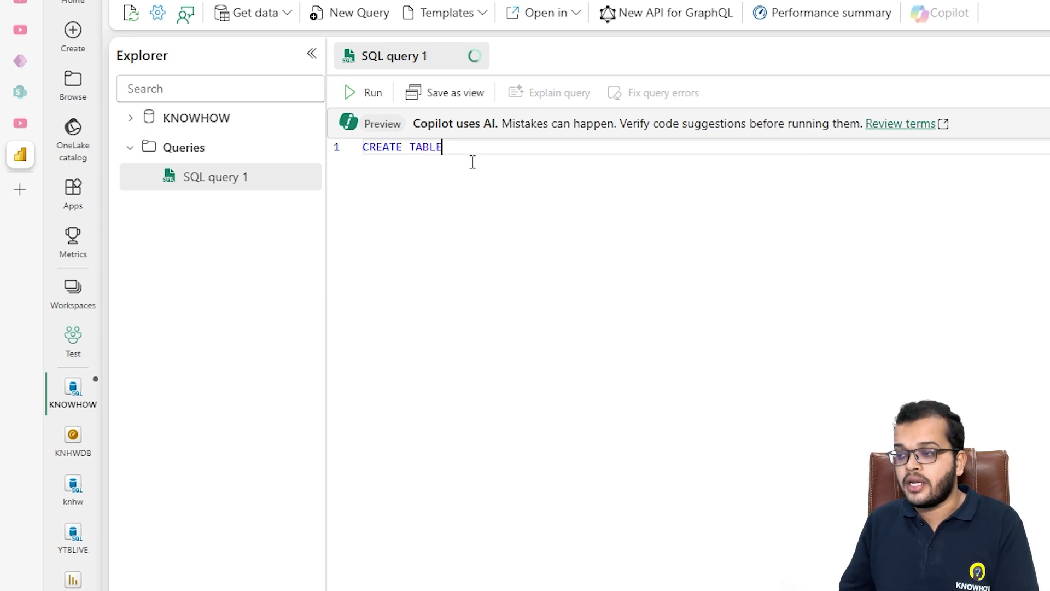
pyautogui.press('BackSpace')
pyautogui.press('BackSpace')
pyautogui.press('BackSpace')
pyautogui.press('BackSpace')
pyautogui.press('BackSpace')
pyautogui.press('BackSpace')
pyautogui.press('BackSpace')
pyautogui.press('BackSpace')
pyautogui.press('BackSpace')
pyautogui.press('BackSpace')
pyautogui.press('BackSpace')
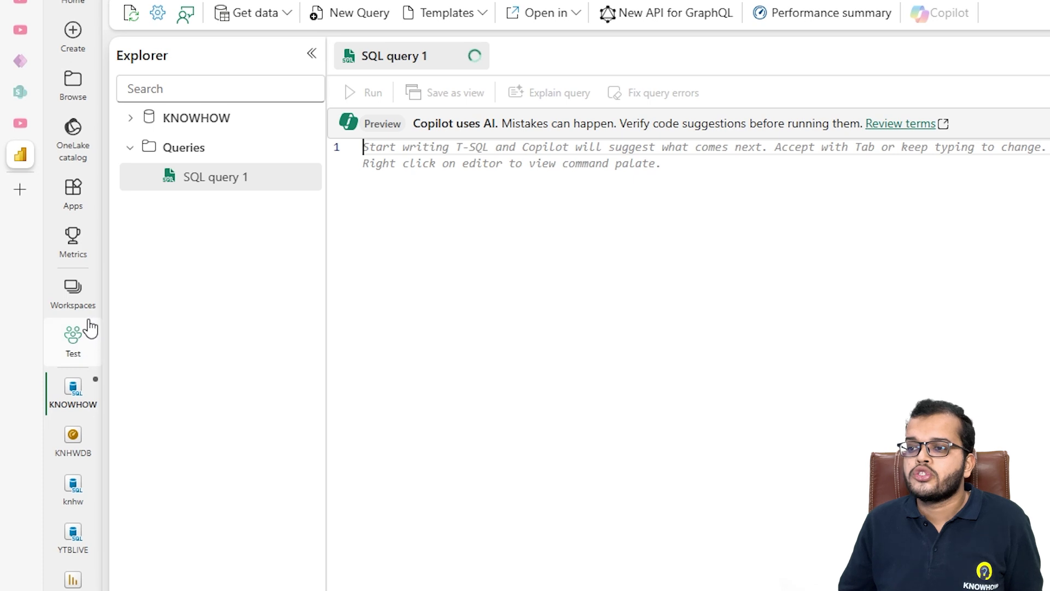
# Return to the Test workspace's task flow and draw a connector from the Get data task to the Store task
pyautogui.click(89, 346)
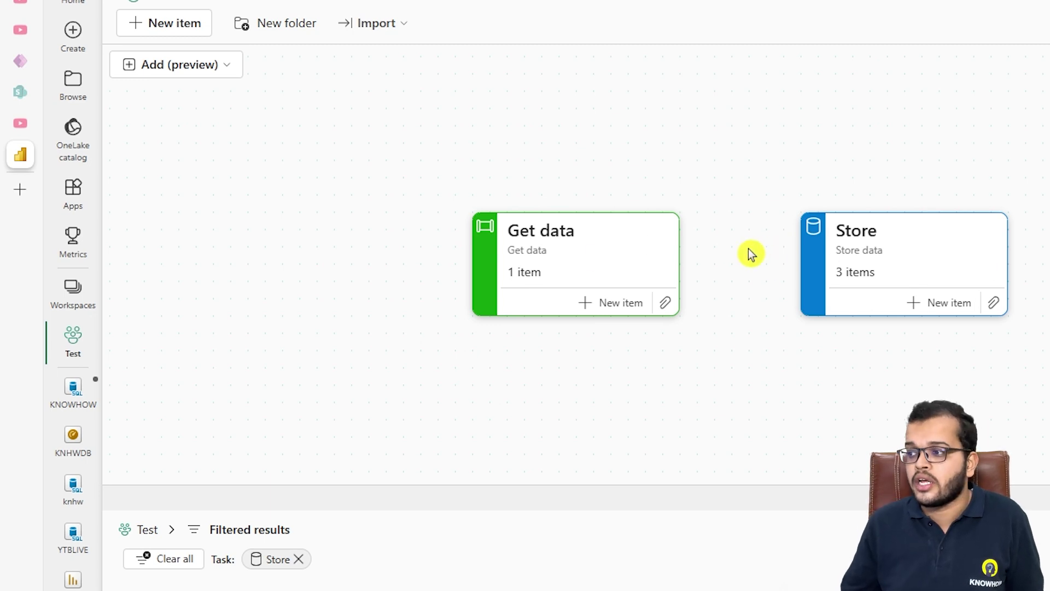
pyautogui.moveTo(681, 260)
pyautogui.moveTo(679, 259); pyautogui.dragTo(737, 268)
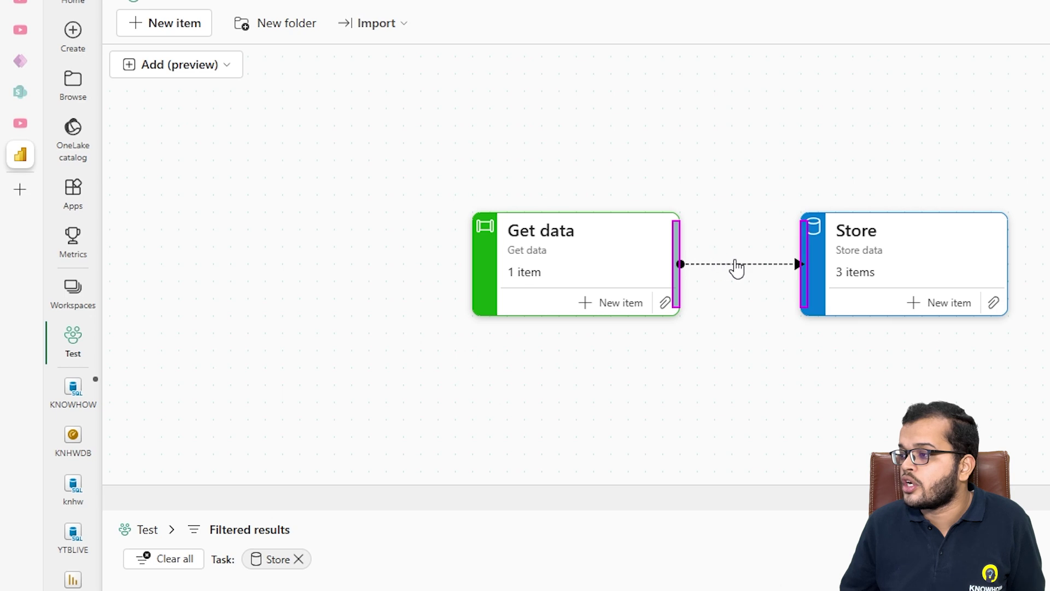
pyautogui.moveTo(800, 266); pyautogui.dragTo(801, 266)
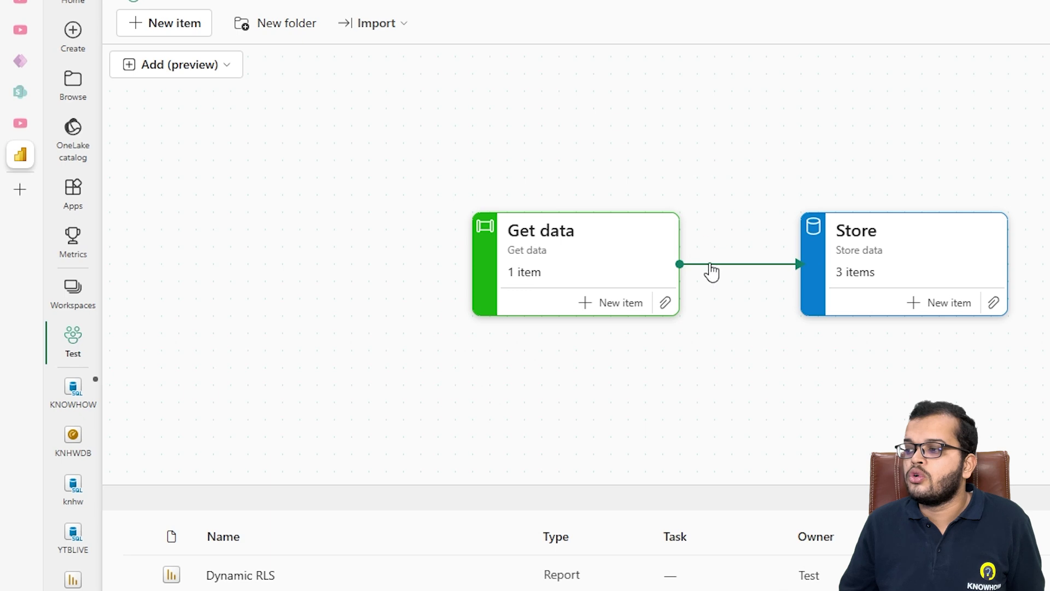
# Delete the connector between the Get data and Store tasks
pyautogui.click(745, 272)
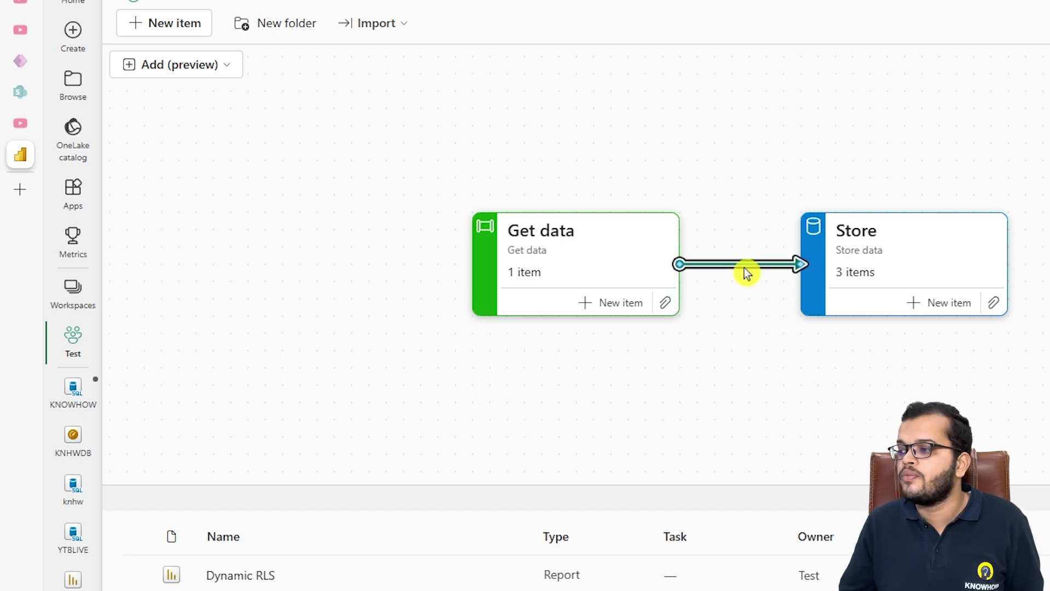
pyautogui.click(737, 272)
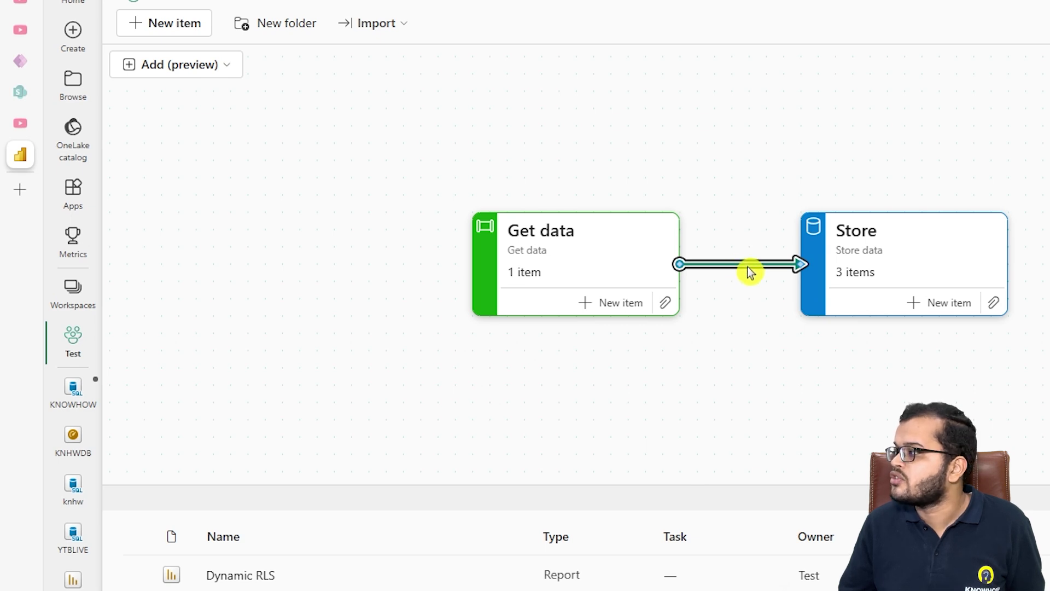
pyautogui.click(1016, 79)
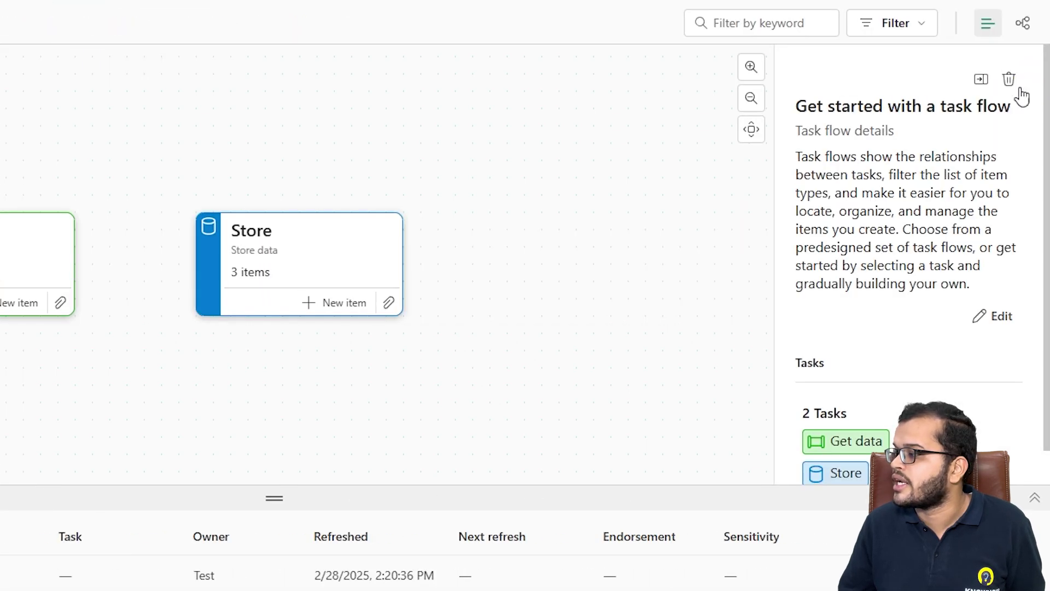
# Add a connector with Get data as the start task and Store as the end task
pyautogui.click(62, 98)
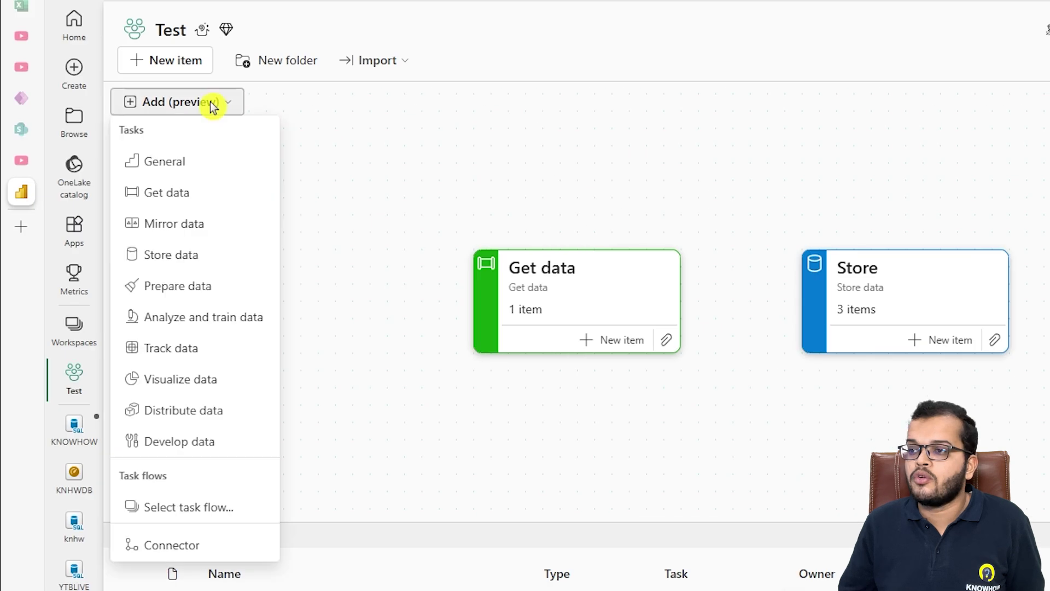
pyautogui.click(195, 547)
pyautogui.click(563, 384)
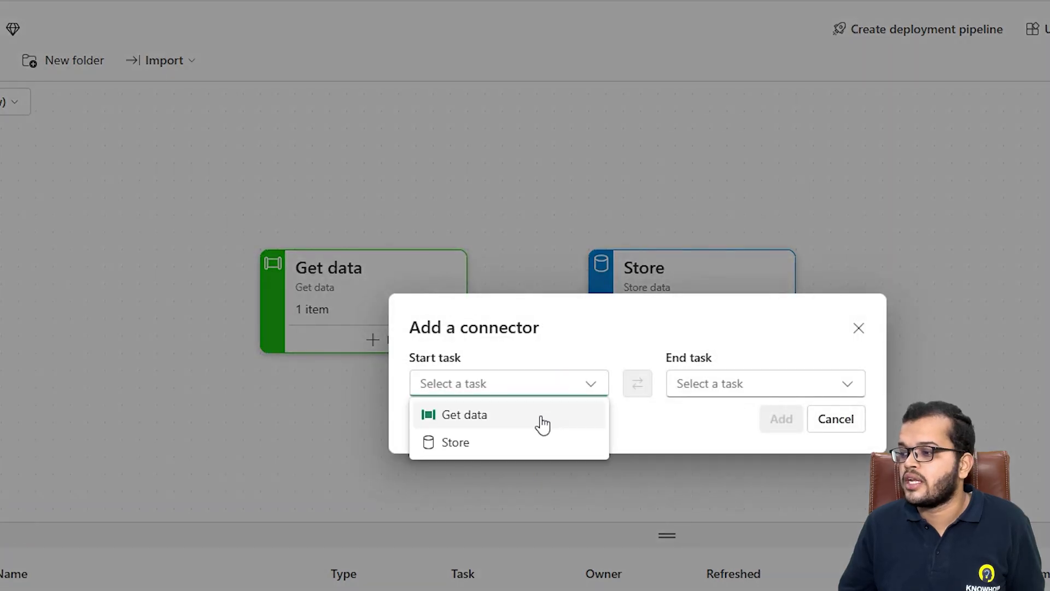
pyautogui.click(539, 416)
pyautogui.click(743, 389)
pyautogui.click(714, 441)
pyautogui.click(782, 421)
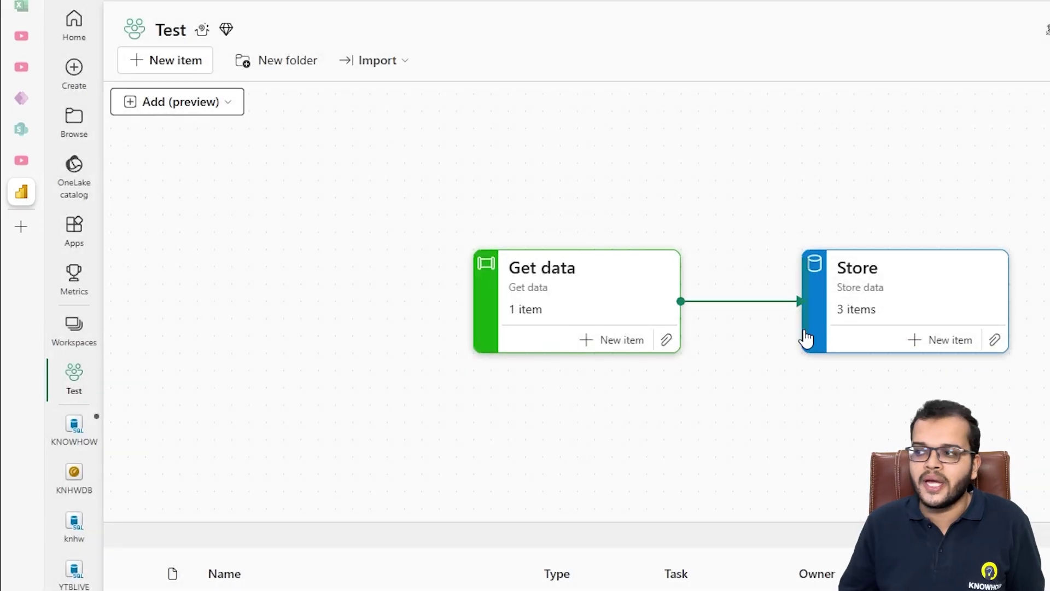
# Add a Visualize data task beside the Store task and connect Store to it
pyautogui.click(188, 109)
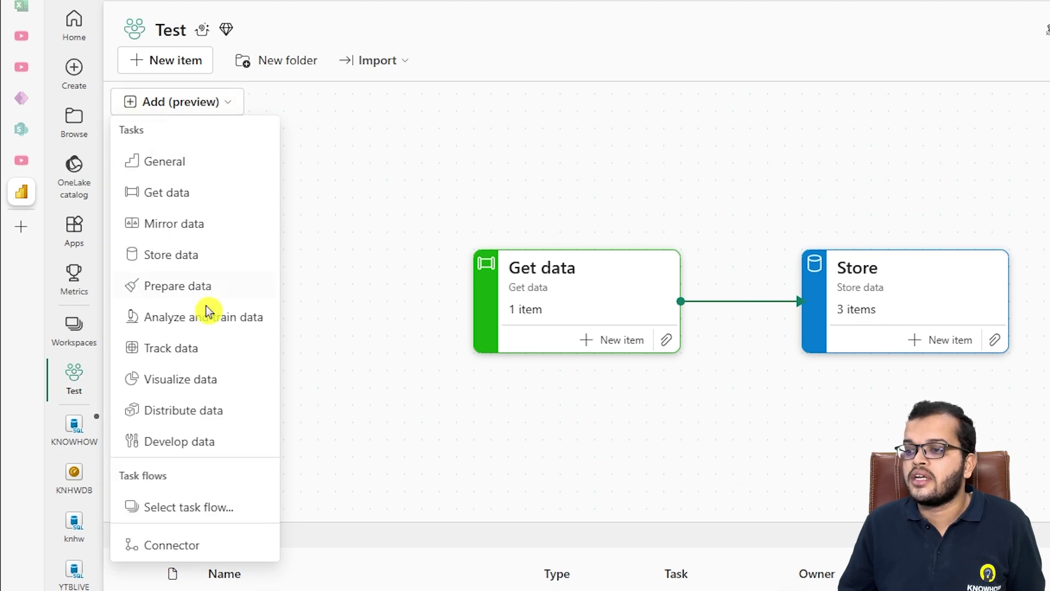
pyautogui.click(207, 381)
pyautogui.moveTo(238, 207); pyautogui.dragTo(1049, 280)
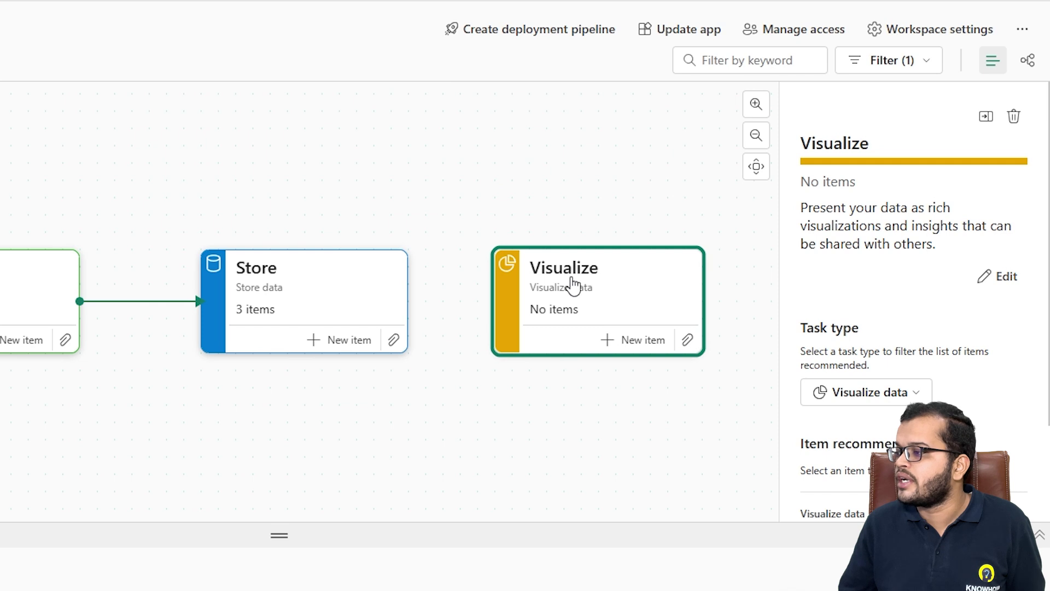
pyautogui.moveTo(404, 301); pyautogui.dragTo(493, 298)
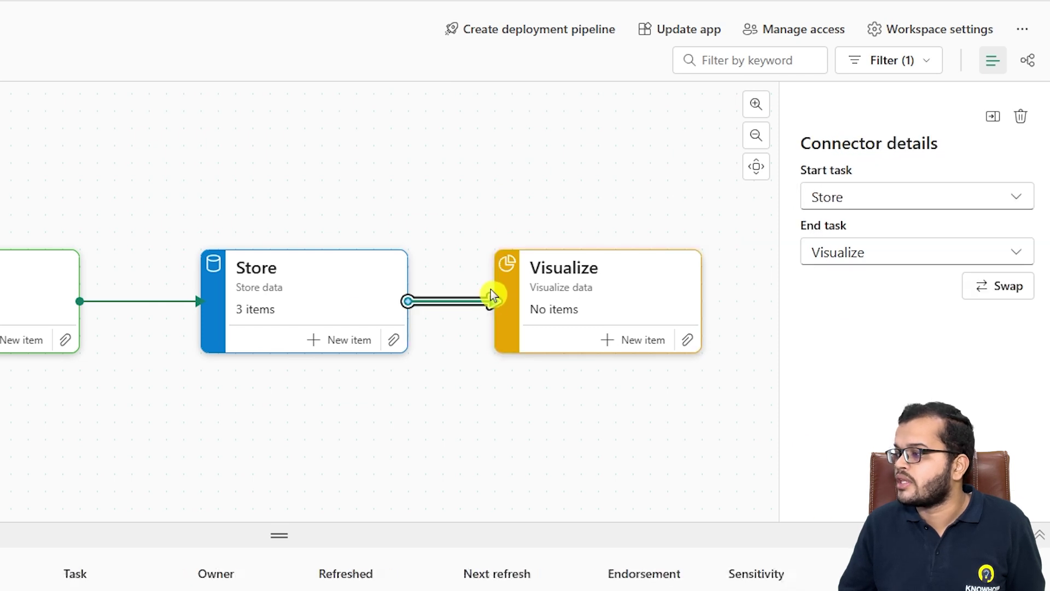
# Assign the ONLINE_FOOD_DELIVERY_DATA.xlsx dashboard to the Visualize task
pyautogui.click(688, 340)
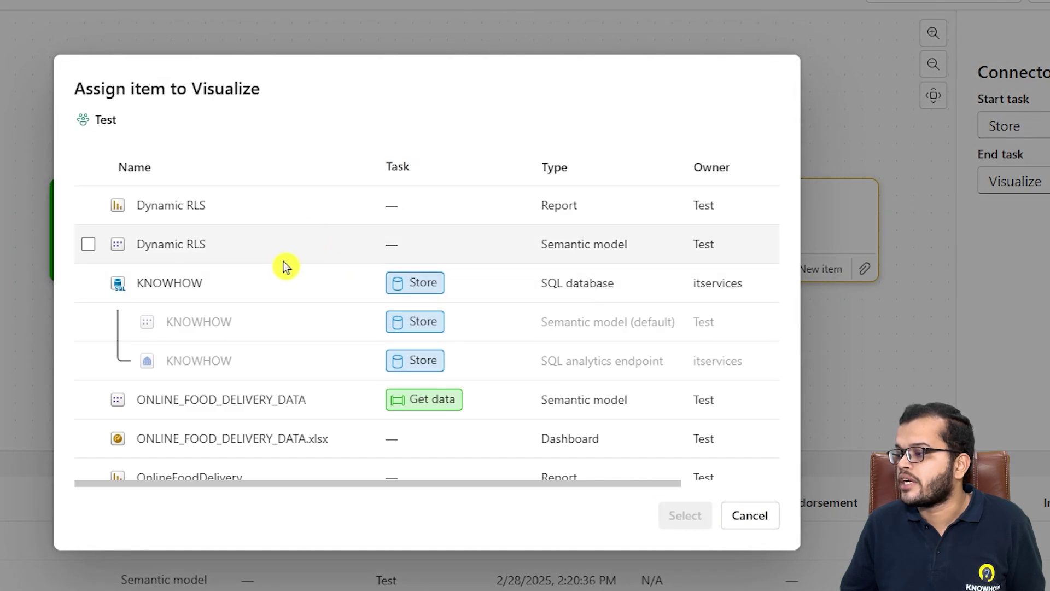
pyautogui.scroll(-2, 283, 263)
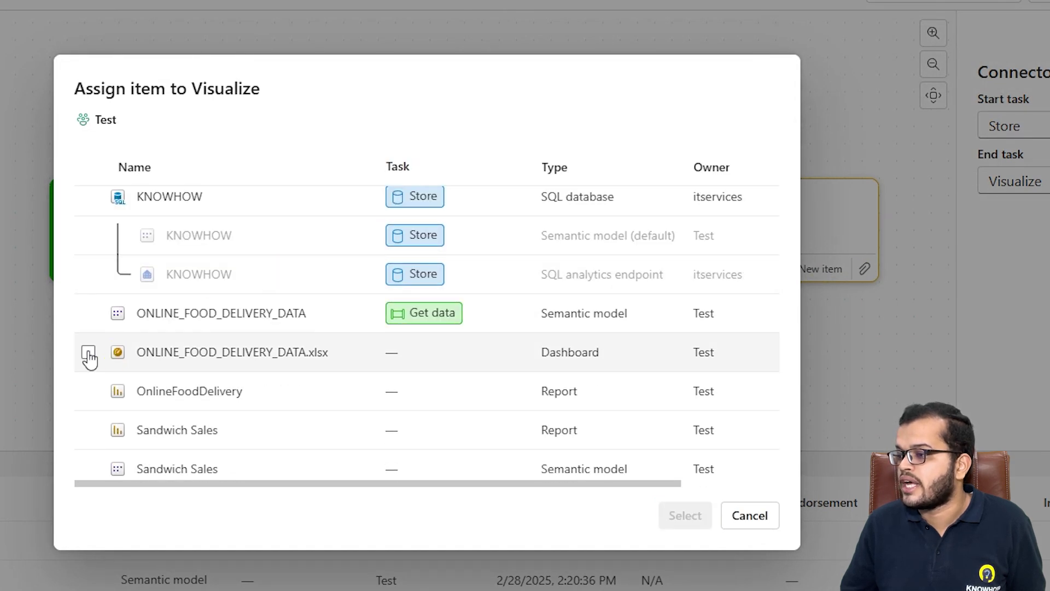
pyautogui.click(88, 352)
pyautogui.click(710, 524)
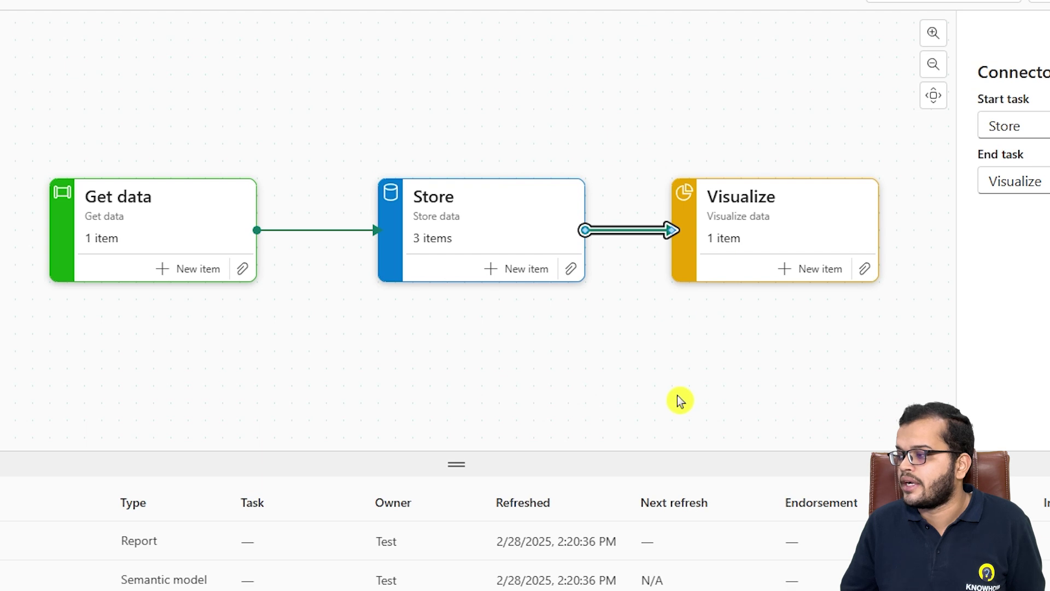
pyautogui.moveTo(559, 326); pyautogui.dragTo(388, 287)
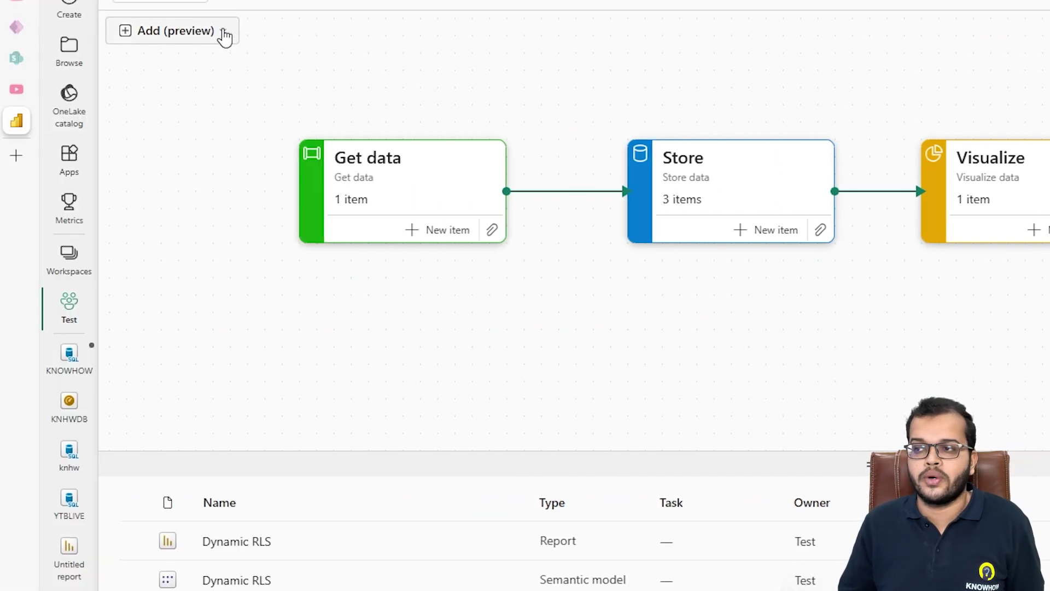
# Replace the existing task flow with the predesigned Lambda task flow
pyautogui.click(225, 35)
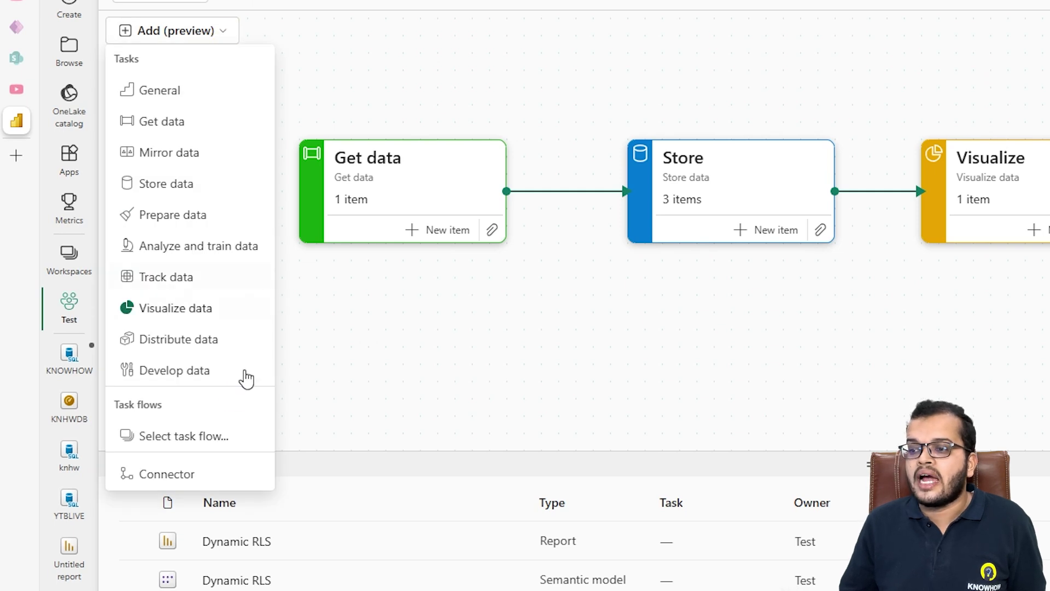
pyautogui.click(218, 438)
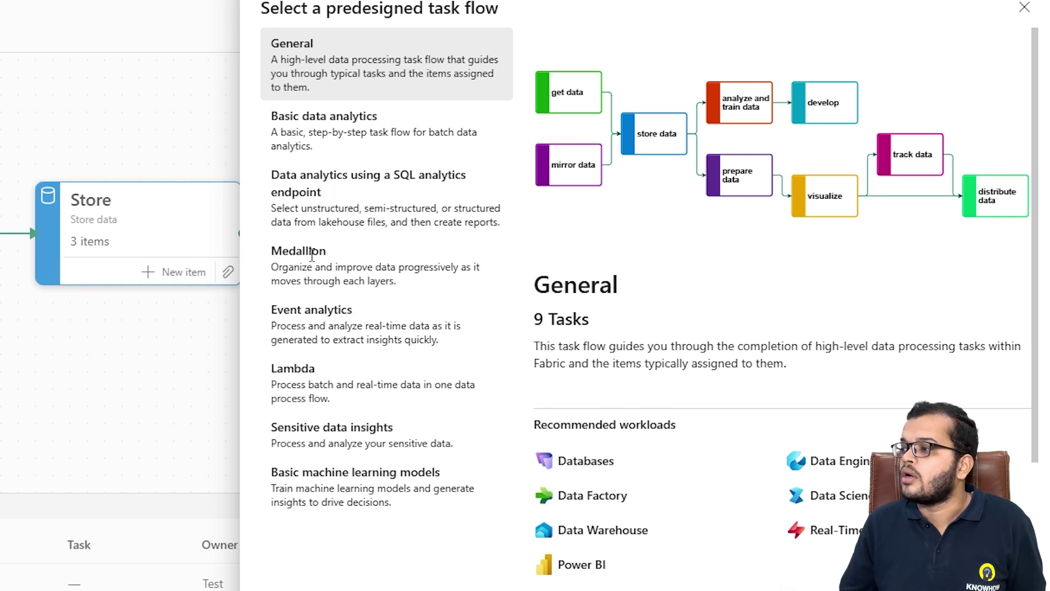
pyautogui.click(309, 383)
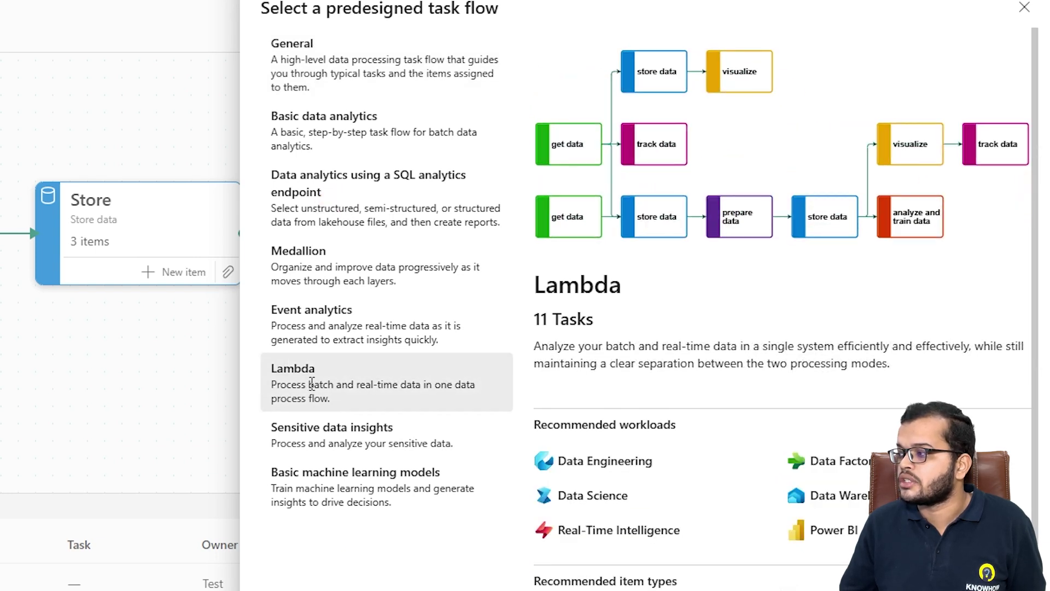
pyautogui.click(285, 569)
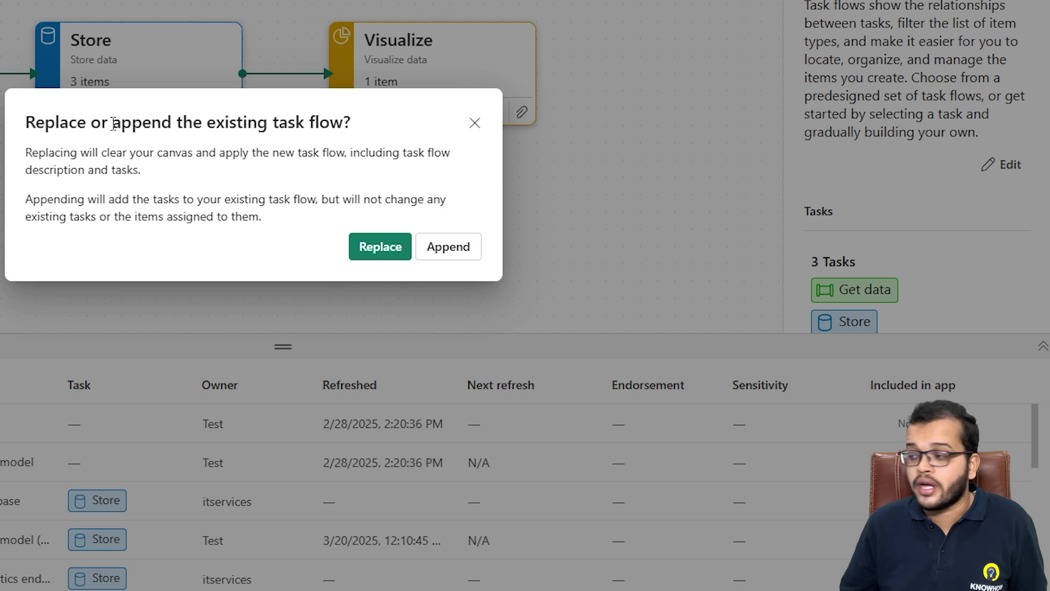
pyautogui.click(385, 253)
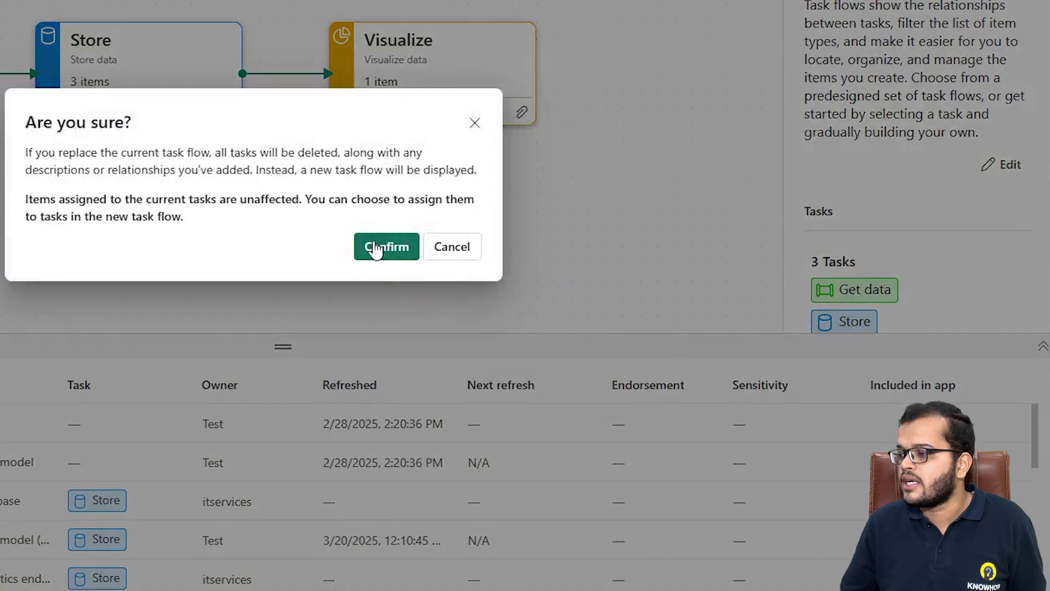
pyautogui.click(374, 248)
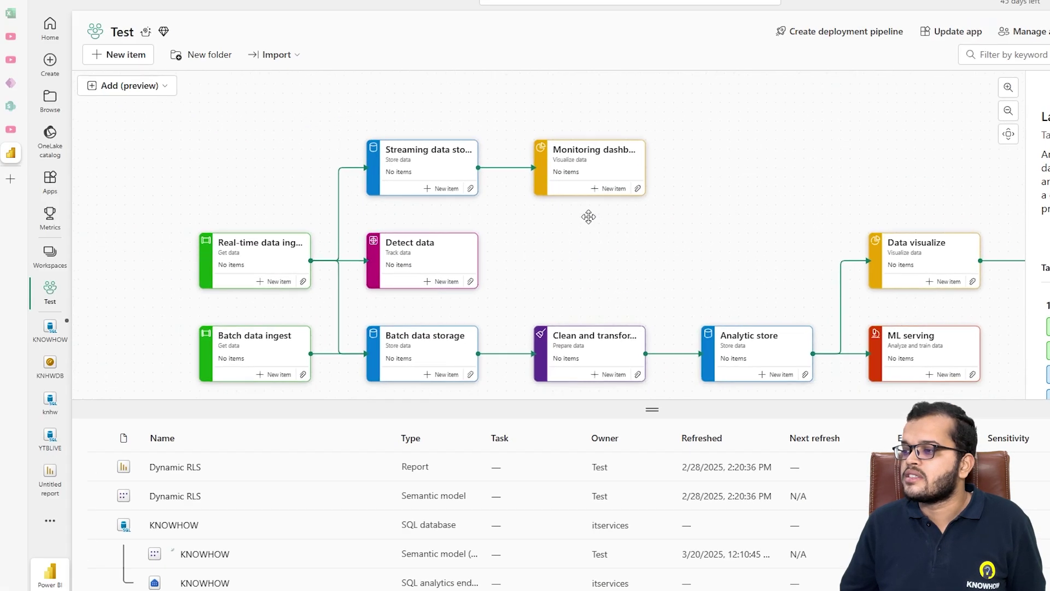
pyautogui.moveTo(588, 217); pyautogui.dragTo(535, 199)
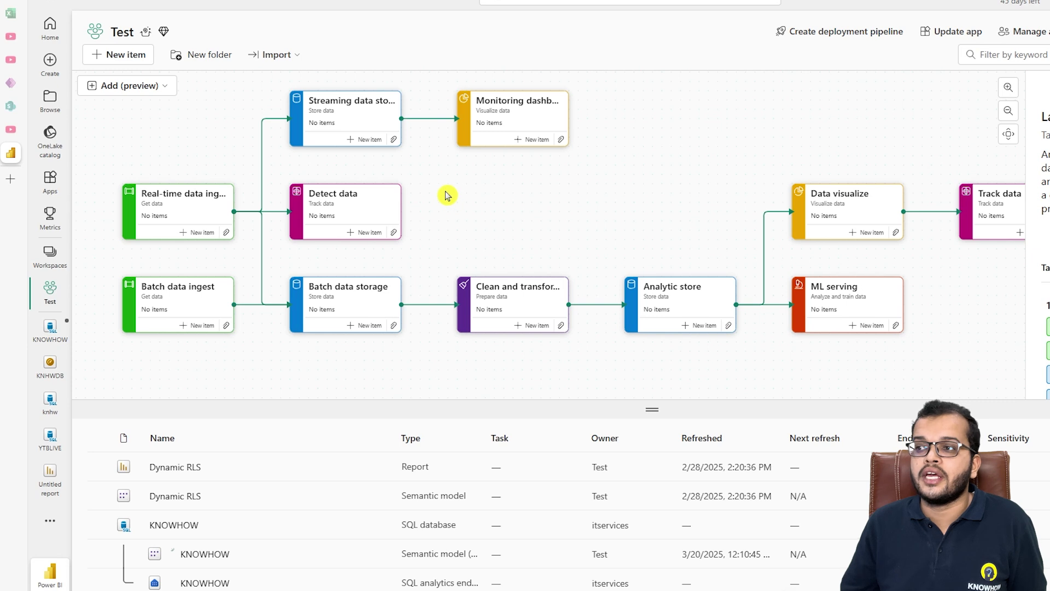
# Open the PracticeWKSPC workspace and review the items assigned to its Store data, Collect data, Track data and Create visualizations tasks
pyautogui.click(50, 254)
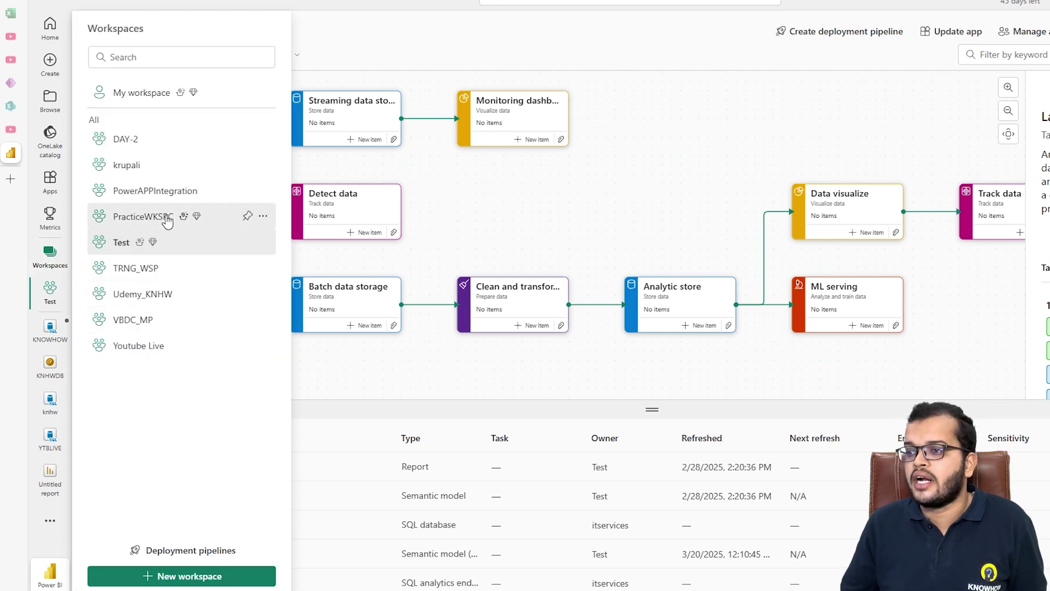
pyautogui.click(167, 216)
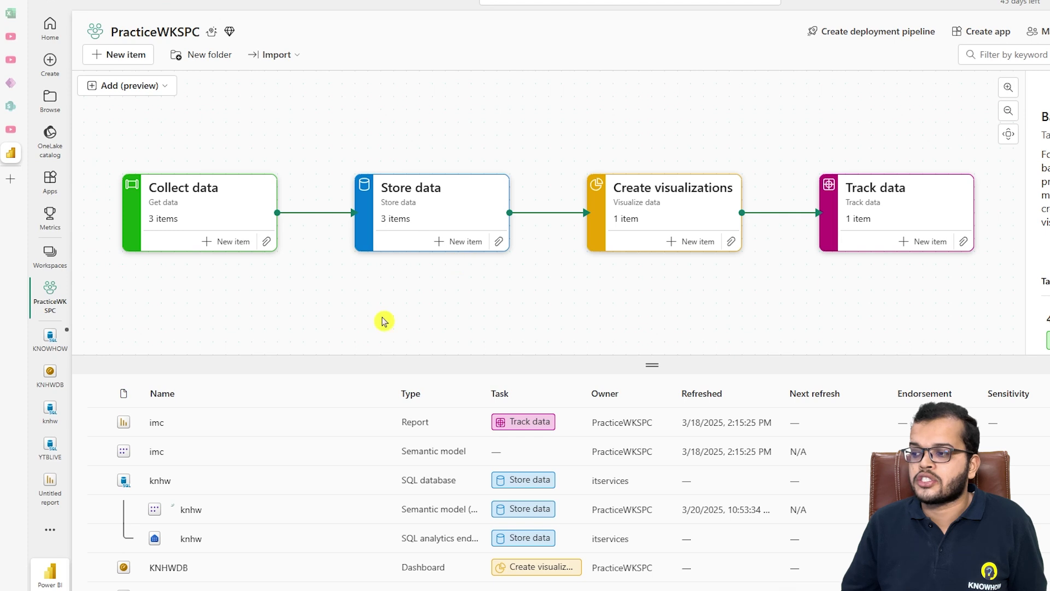
pyautogui.click(451, 214)
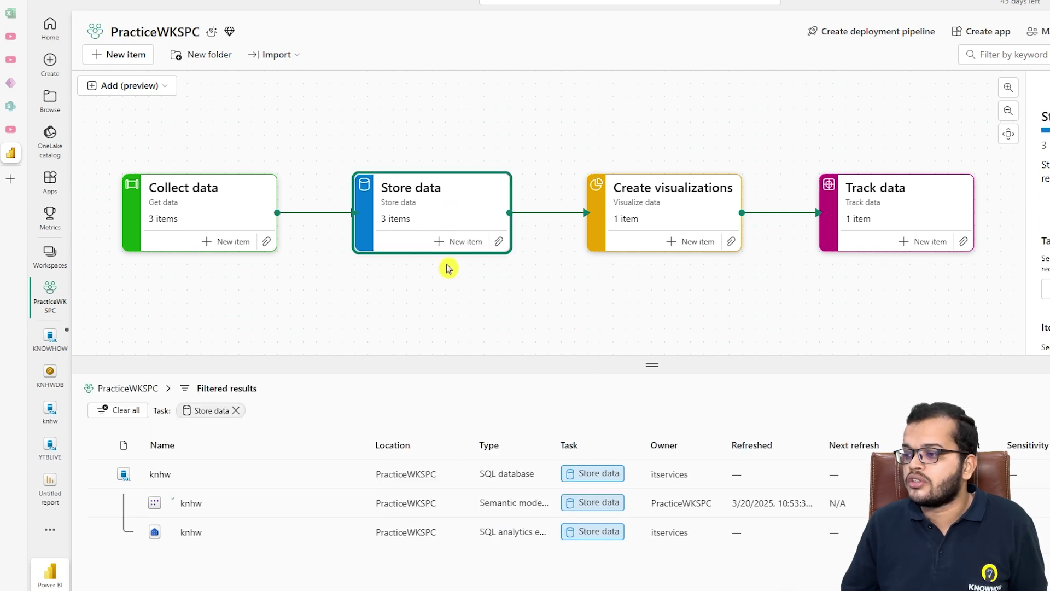
pyautogui.click(220, 190)
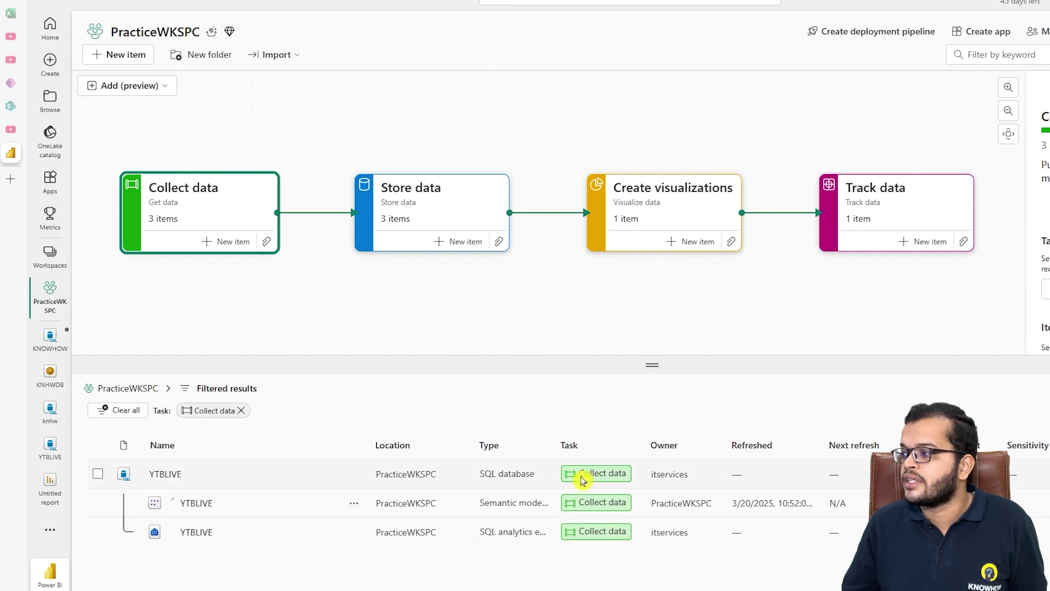
pyautogui.click(919, 210)
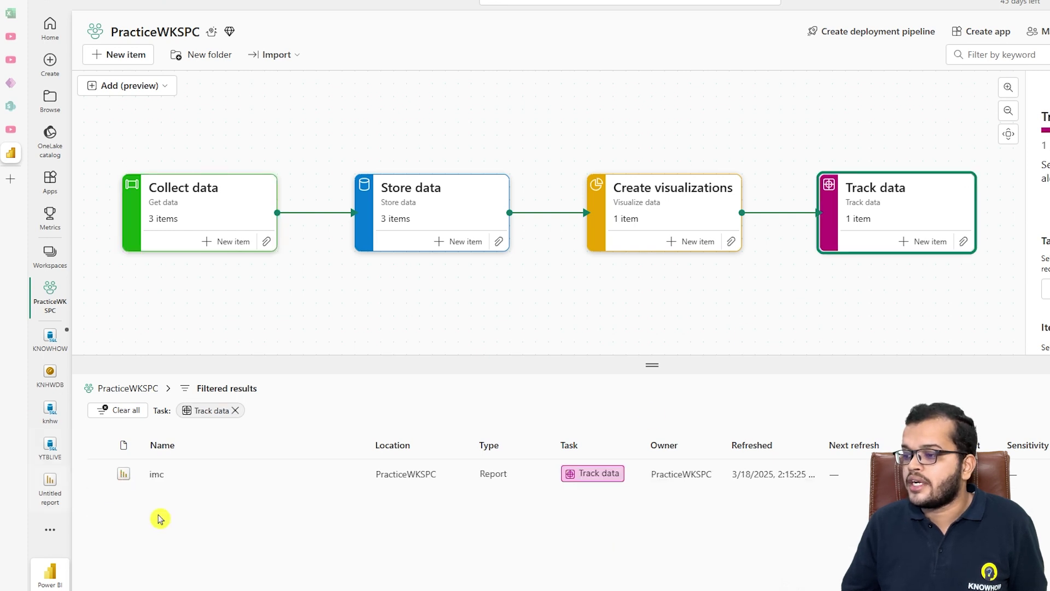
pyautogui.click(629, 208)
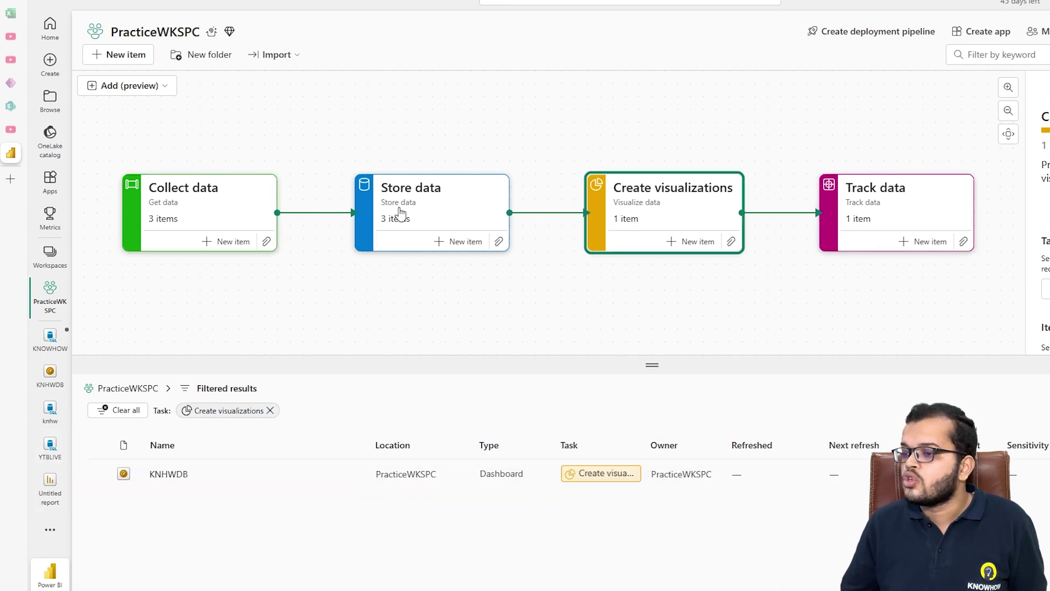
pyautogui.click(400, 210)
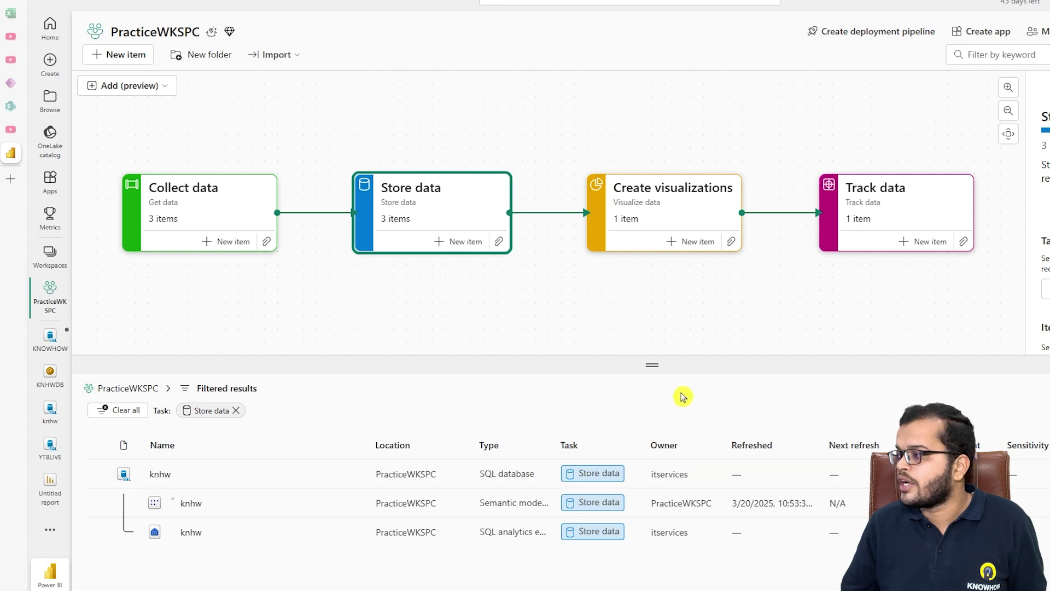